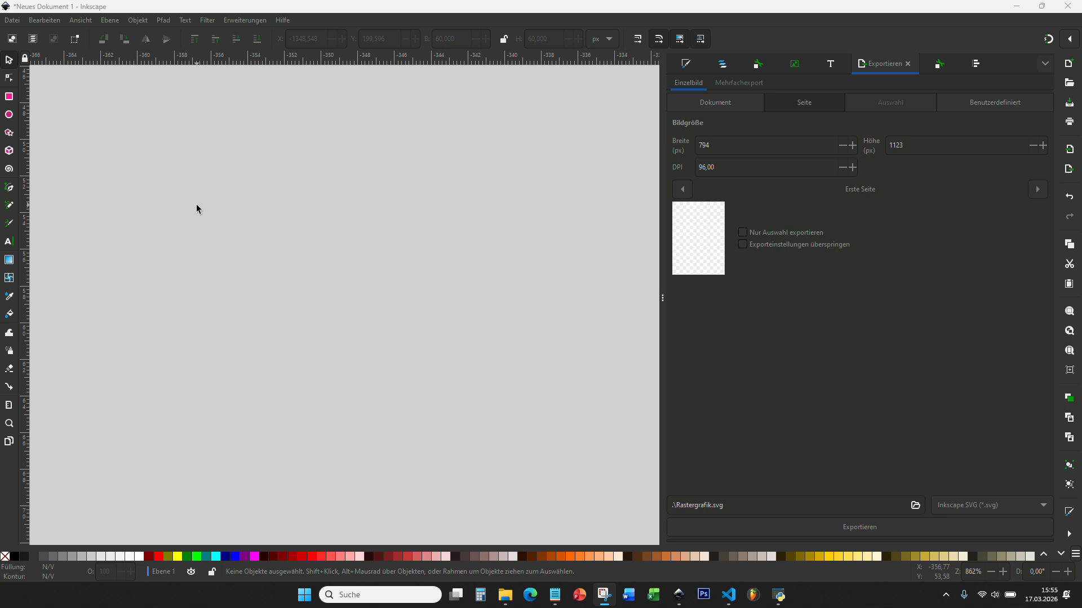
Step: Activate the Inkscape window showing the empty new document
{"action": "left_click", "coordinate": [100, 14]}
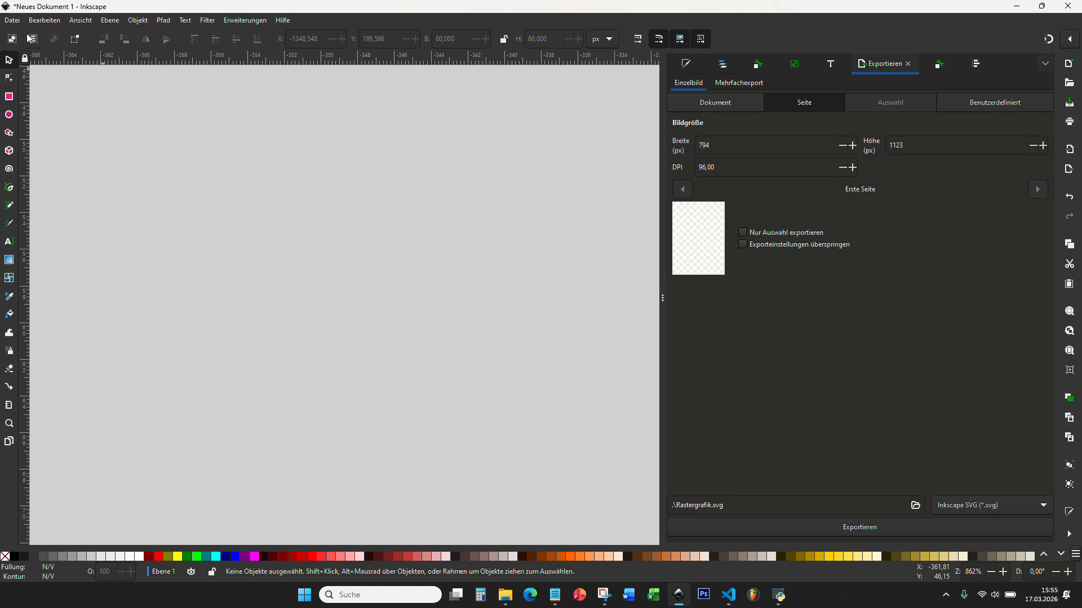
Step: Draw a yellow rectangle near the canvas centre and select it
{"action": "left_click", "coordinate": [10, 98]}
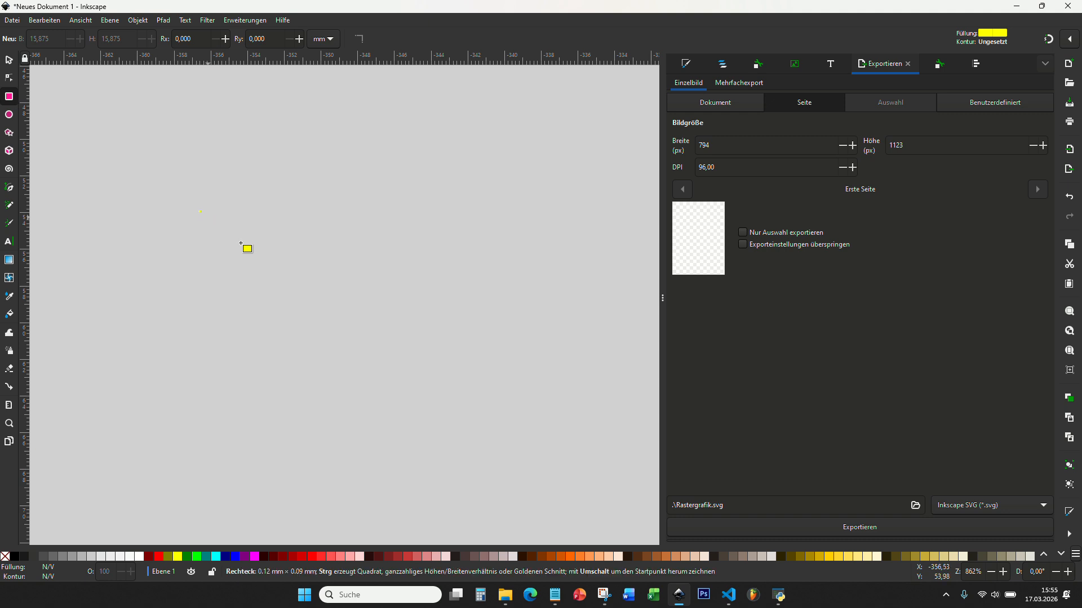
{"action": "left_click_drag", "start_coordinate": [198, 210], "coordinate": [453, 404]}
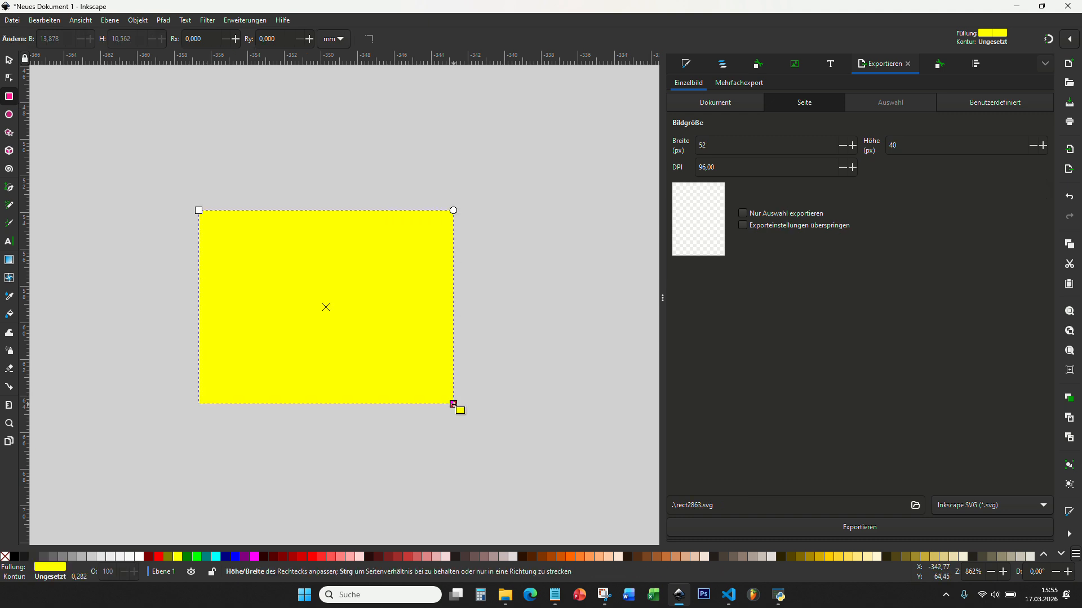
{"action": "left_click", "coordinate": [8, 60]}
{"action": "left_click", "coordinate": [212, 150]}
{"action": "left_click", "coordinate": [256, 253]}
Step: Resize the rectangle to a 60 × 60 px square, keeping pixel units
{"action": "left_click", "coordinate": [609, 37]}
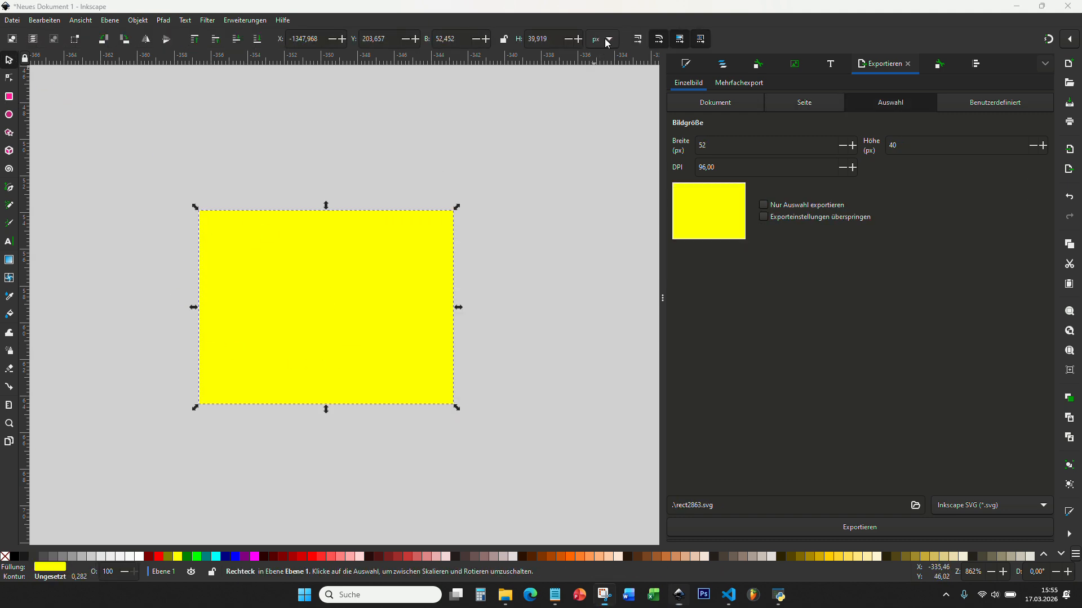
{"action": "left_click", "coordinate": [597, 112]}
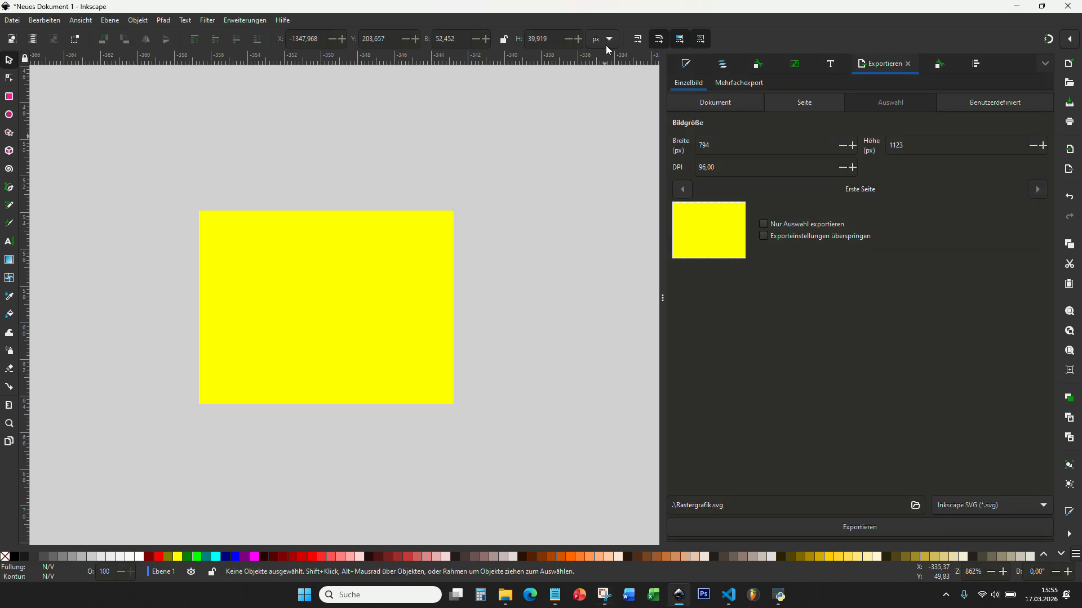
{"action": "left_click", "coordinate": [607, 42]}
{"action": "left_click", "coordinate": [606, 44]}
{"action": "left_click", "coordinate": [436, 248]}
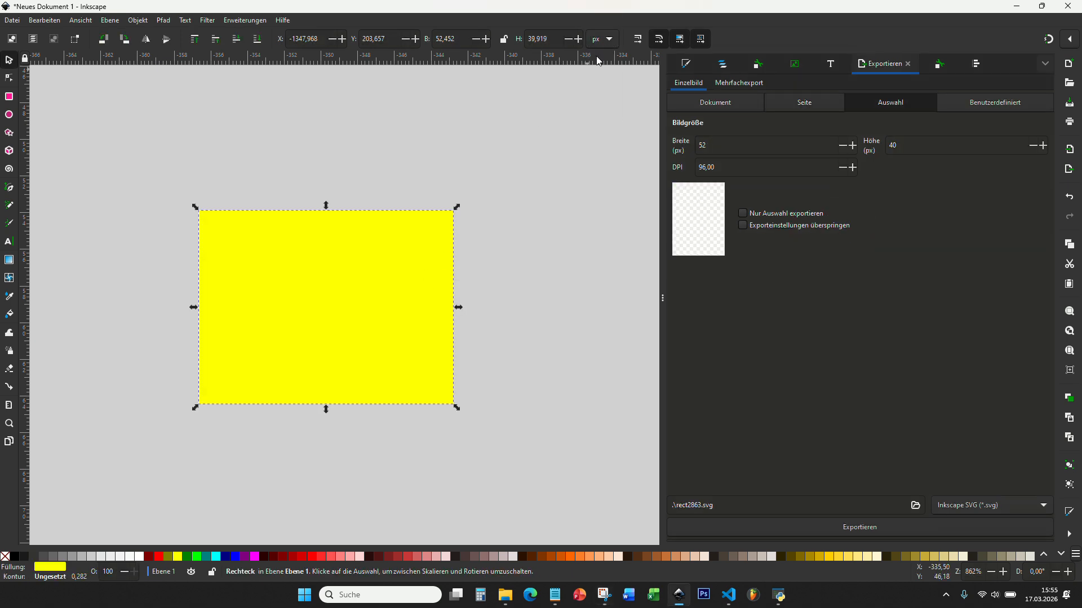
{"action": "triple_click", "coordinate": [540, 39]}
{"action": "type", "text": "60"}
{"action": "triple_click", "coordinate": [445, 39]}
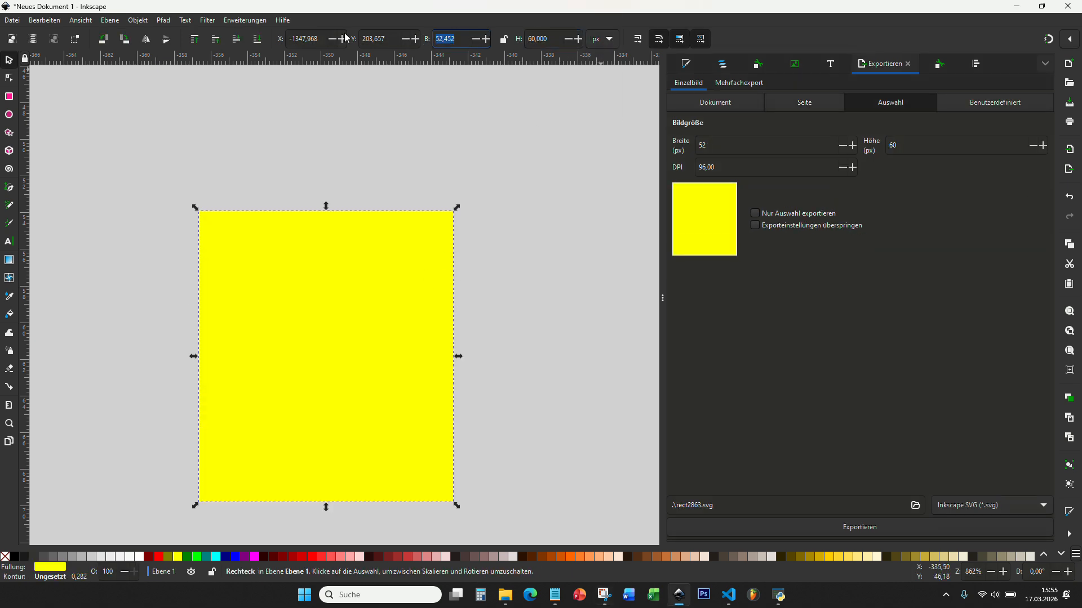
{"action": "type", "text": "60"}
{"action": "left_click", "coordinate": [306, 275]}
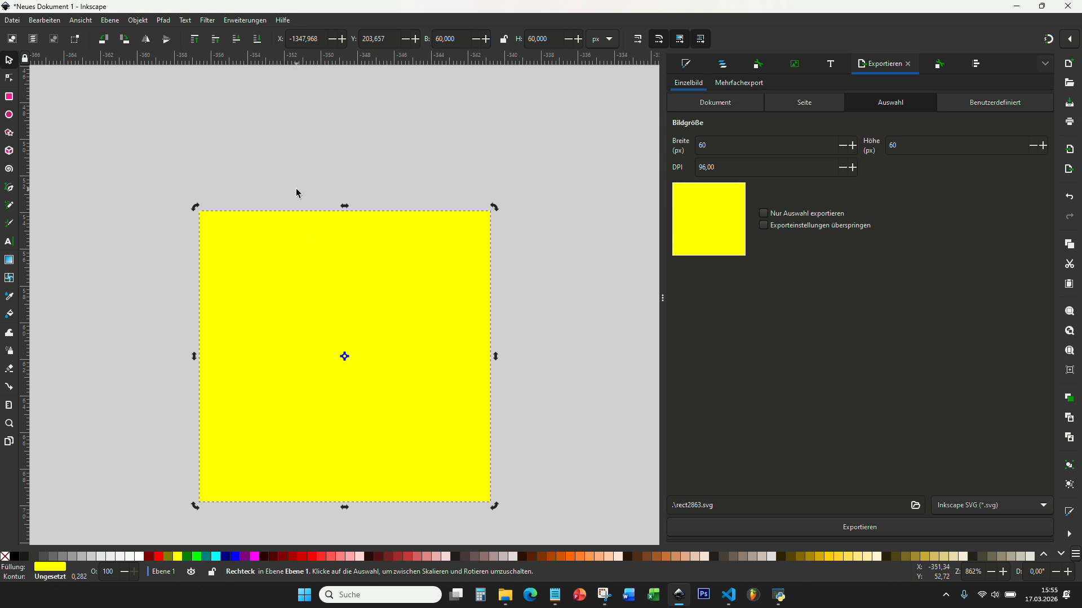
{"action": "left_click", "coordinate": [294, 191]}
{"action": "left_click", "coordinate": [374, 306]}
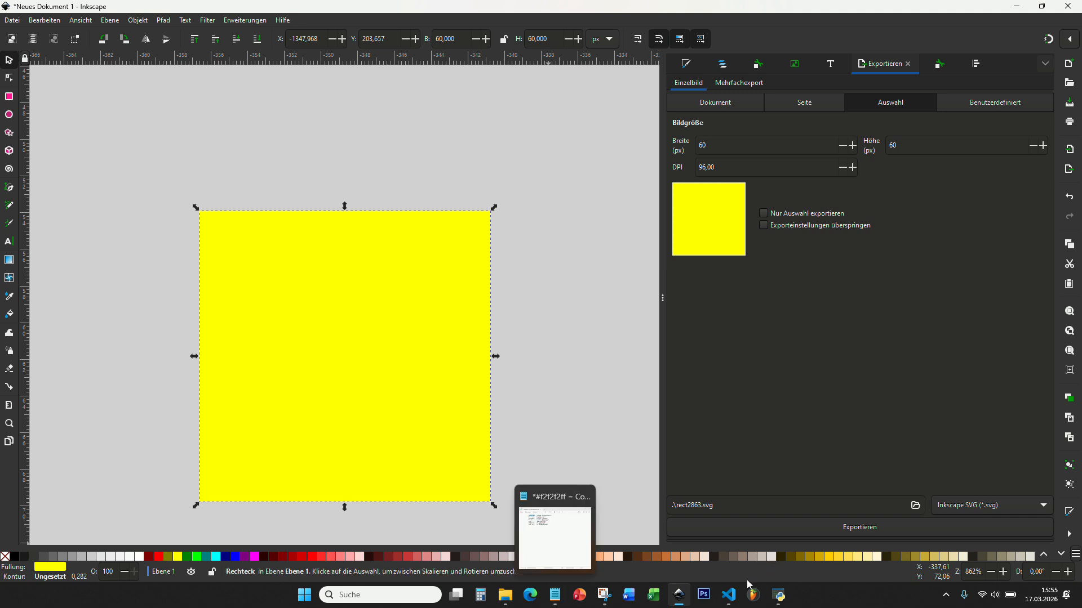
{"action": "left_click", "coordinate": [778, 595]}
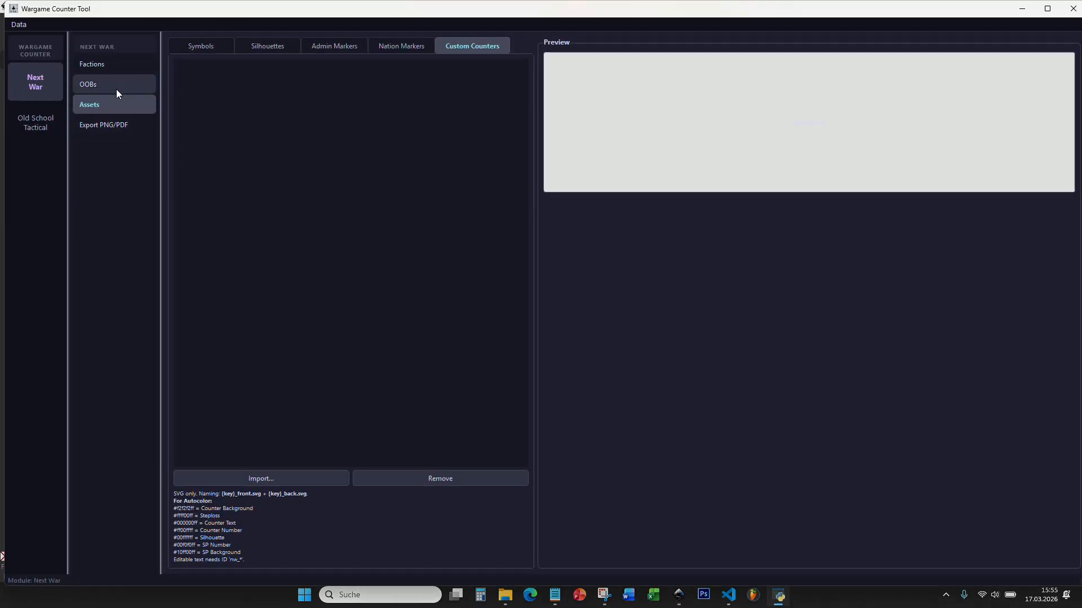
{"action": "left_click", "coordinate": [116, 89]}
{"action": "left_click", "coordinate": [93, 104]}
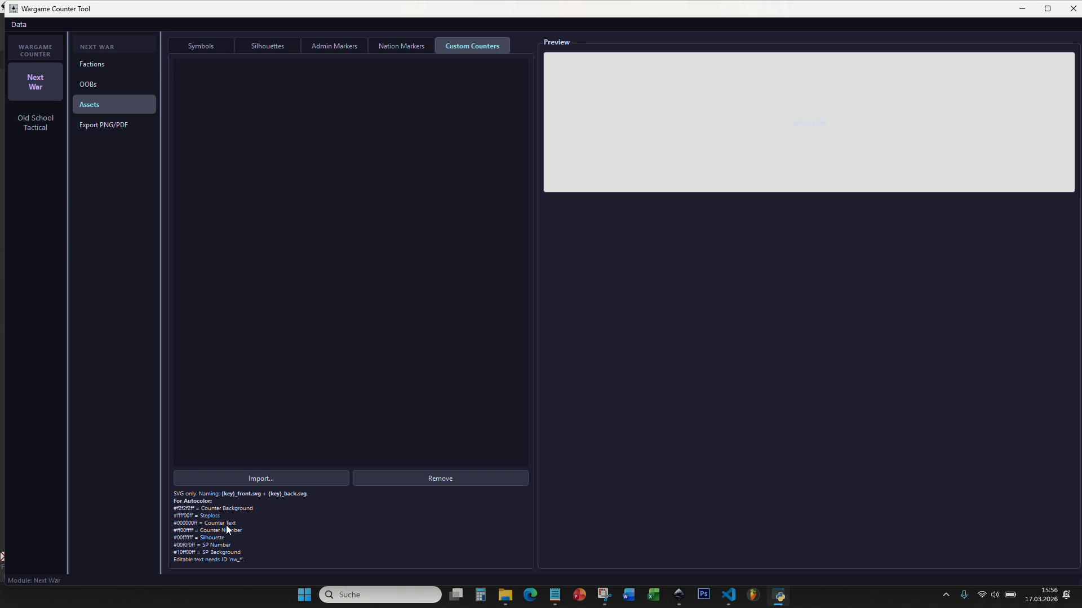
{"action": "left_click", "coordinate": [555, 595]}
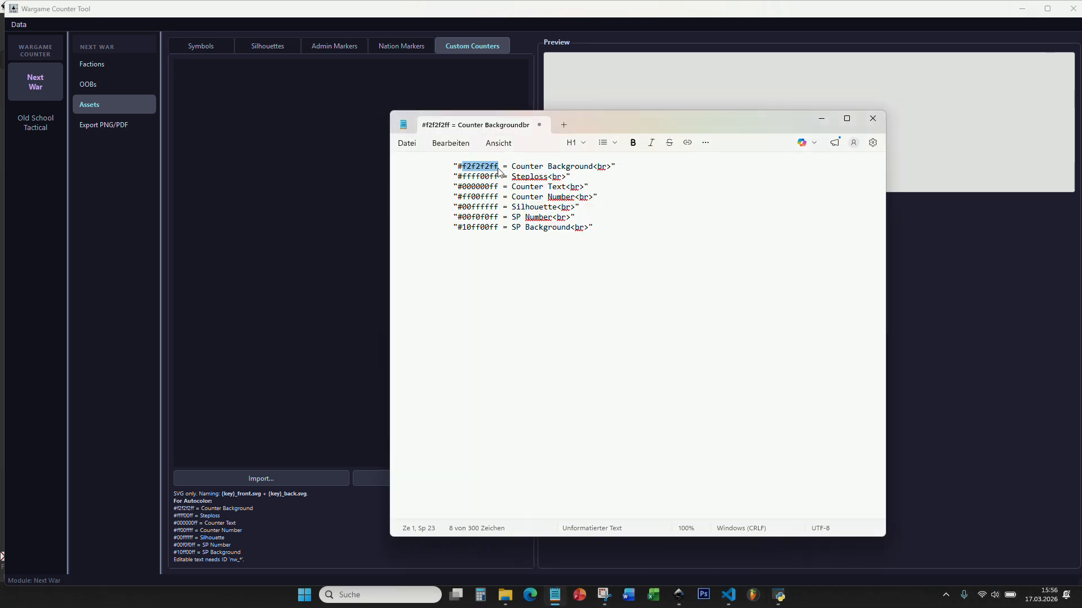
{"action": "left_click", "coordinate": [555, 595]}
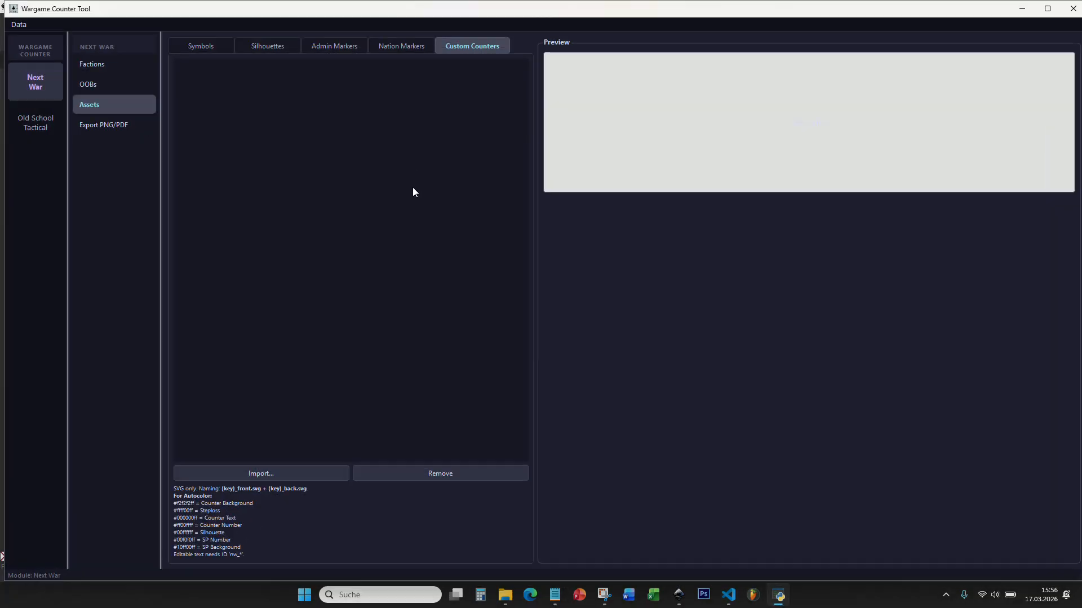
{"action": "left_click", "coordinate": [679, 595]}
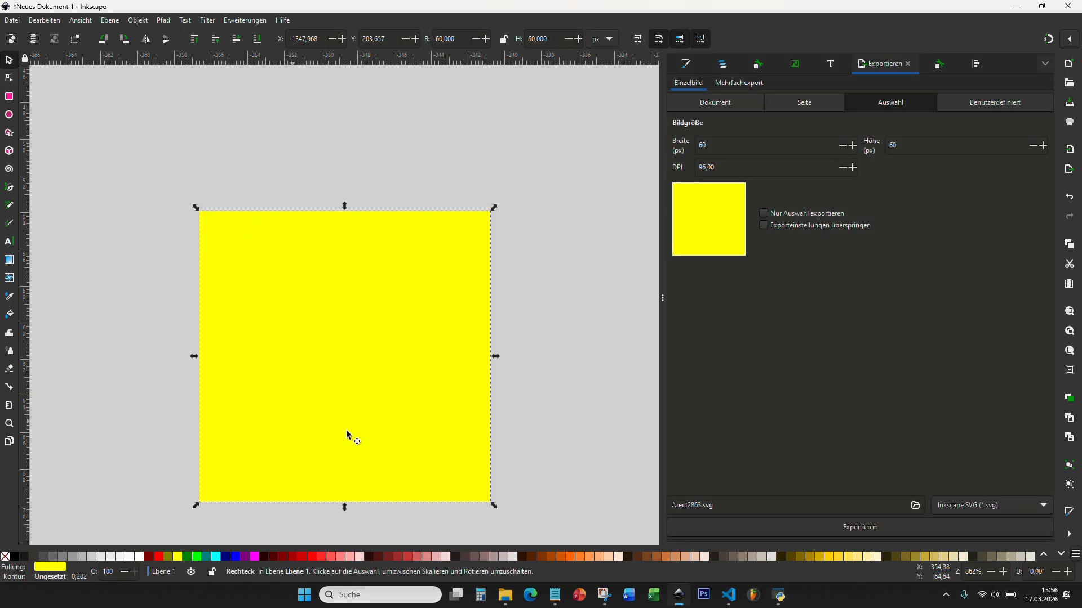
Step: Copy the Counter Background colour code f2f2f2ff from the notes
{"action": "left_click", "coordinate": [558, 594]}
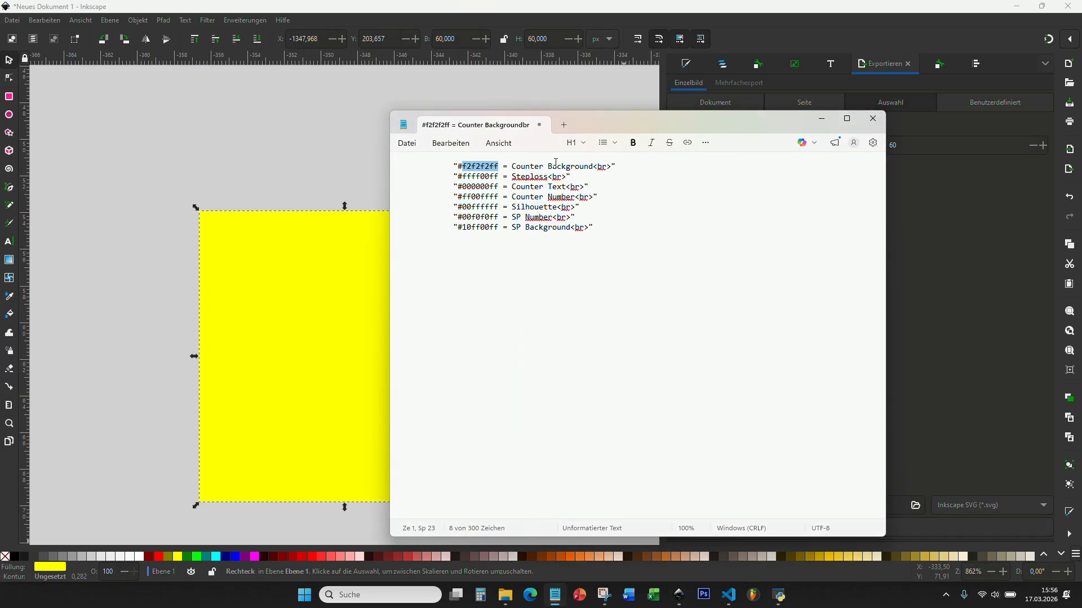
{"action": "left_click_drag", "start_coordinate": [512, 167], "coordinate": [593, 168]}
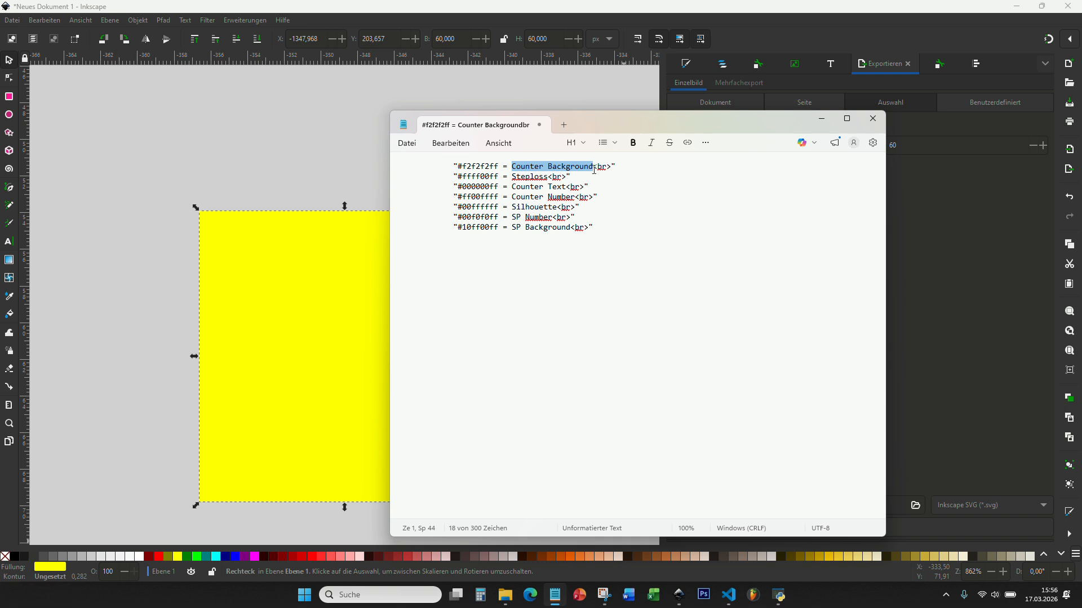
{"action": "left_click", "coordinate": [592, 176]}
{"action": "left_click_drag", "start_coordinate": [499, 167], "coordinate": [466, 174]}
{"action": "left_click", "coordinate": [355, 163]}
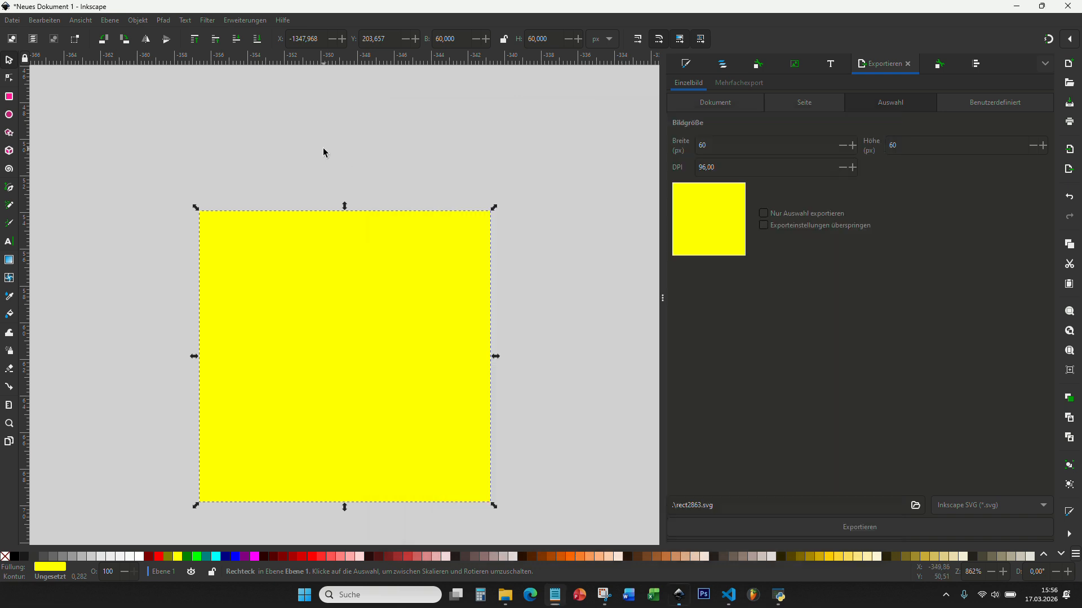
Step: Fill rect2863 with light grey f2f2f2ff
{"action": "left_click", "coordinate": [727, 63]}
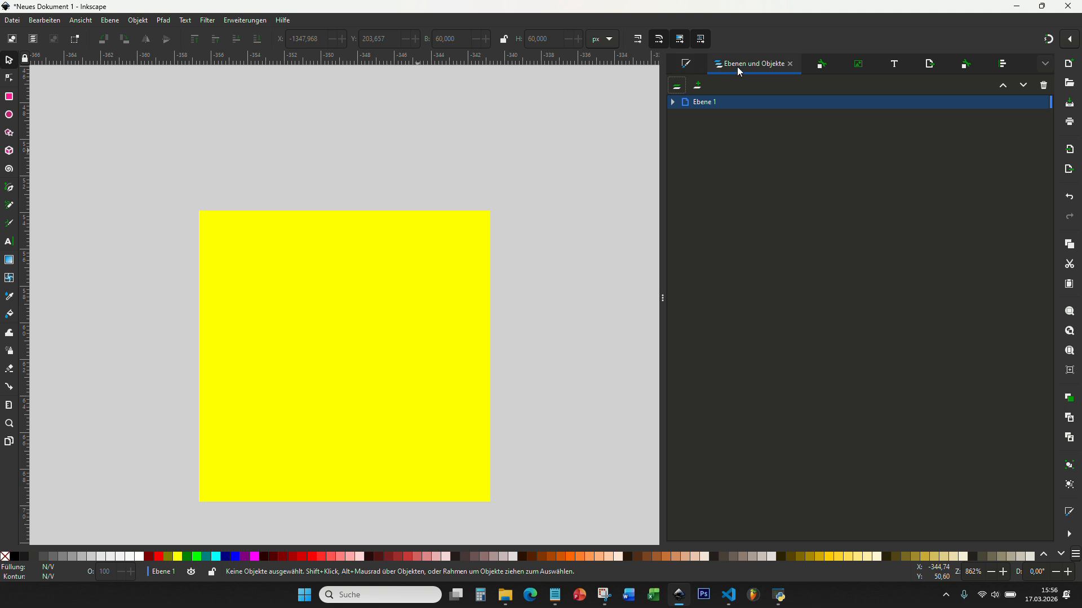
{"action": "left_click", "coordinate": [672, 102]}
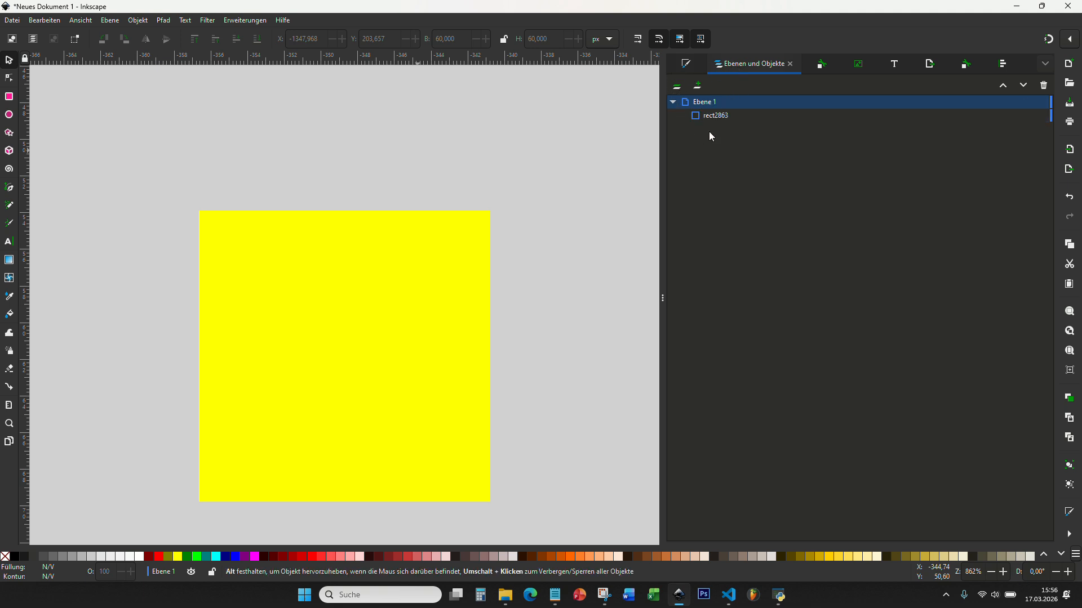
{"action": "left_click", "coordinate": [705, 114]}
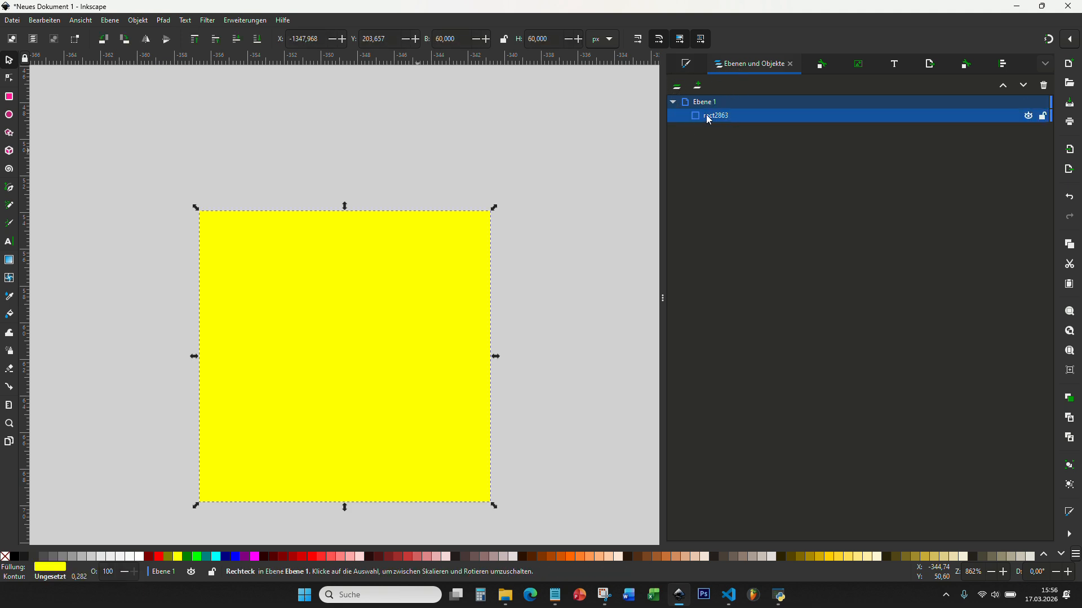
{"action": "left_click", "coordinate": [686, 64]}
{"action": "left_click", "coordinate": [677, 102]}
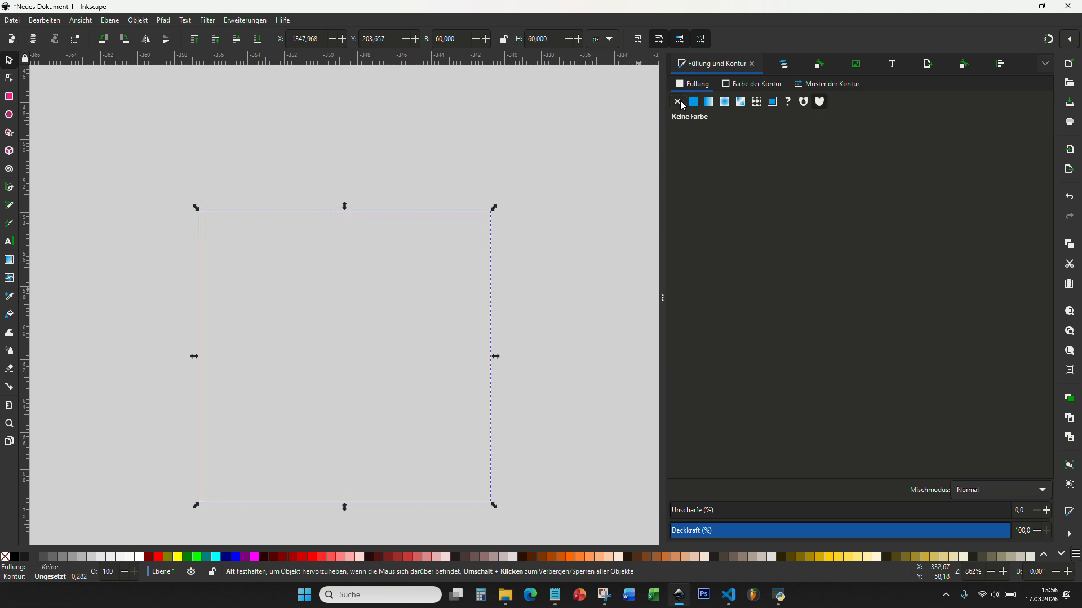
{"action": "left_click", "coordinate": [694, 102]}
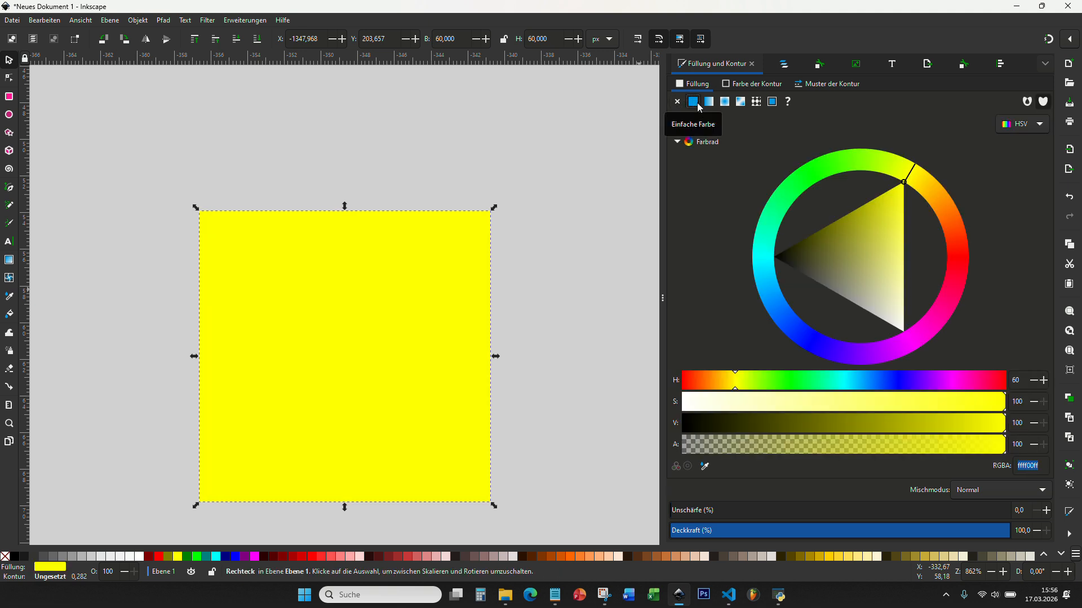
{"action": "left_click_drag", "start_coordinate": [1041, 467], "coordinate": [1016, 469]}
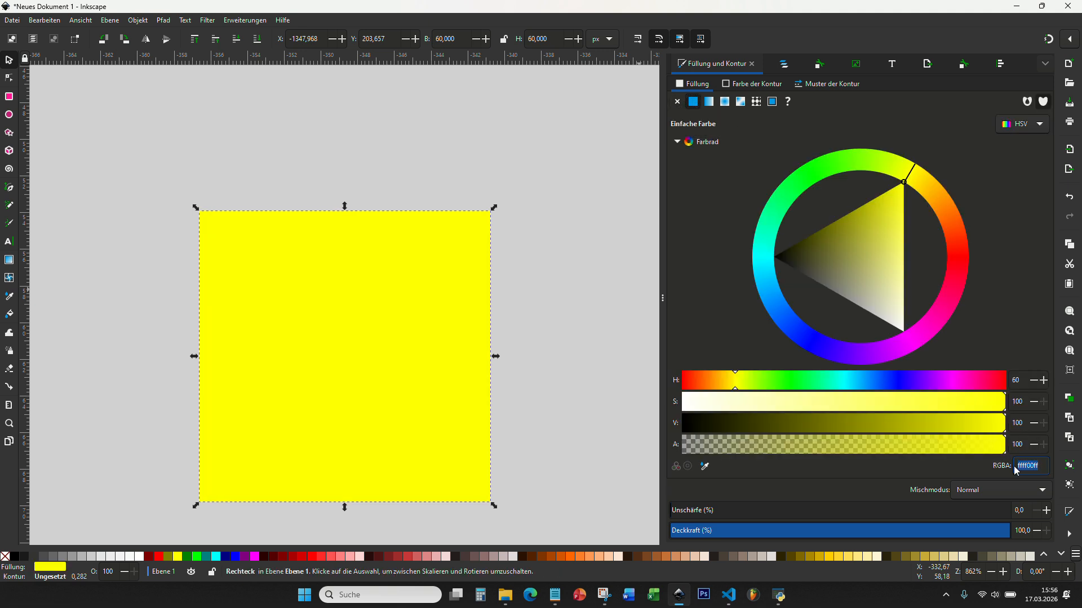
{"action": "key", "text": "ctrl+v"}
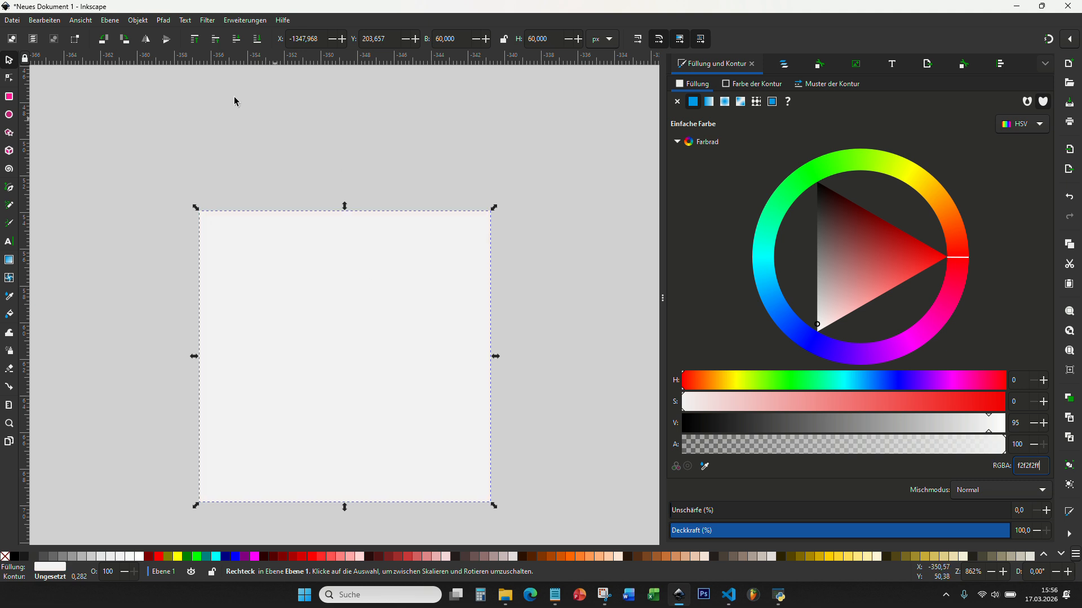
{"action": "left_click", "coordinate": [128, 130]}
{"action": "left_click", "coordinate": [331, 312]}
Step: Convert the light grey square into a path
{"action": "left_click", "coordinate": [784, 63]}
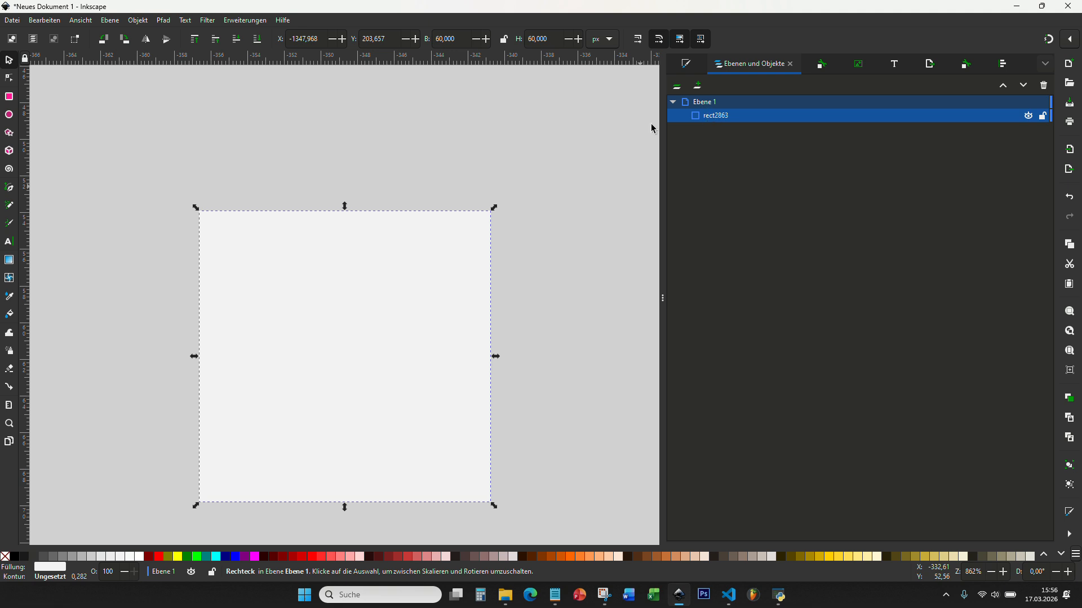
{"action": "left_click", "coordinate": [167, 23]}
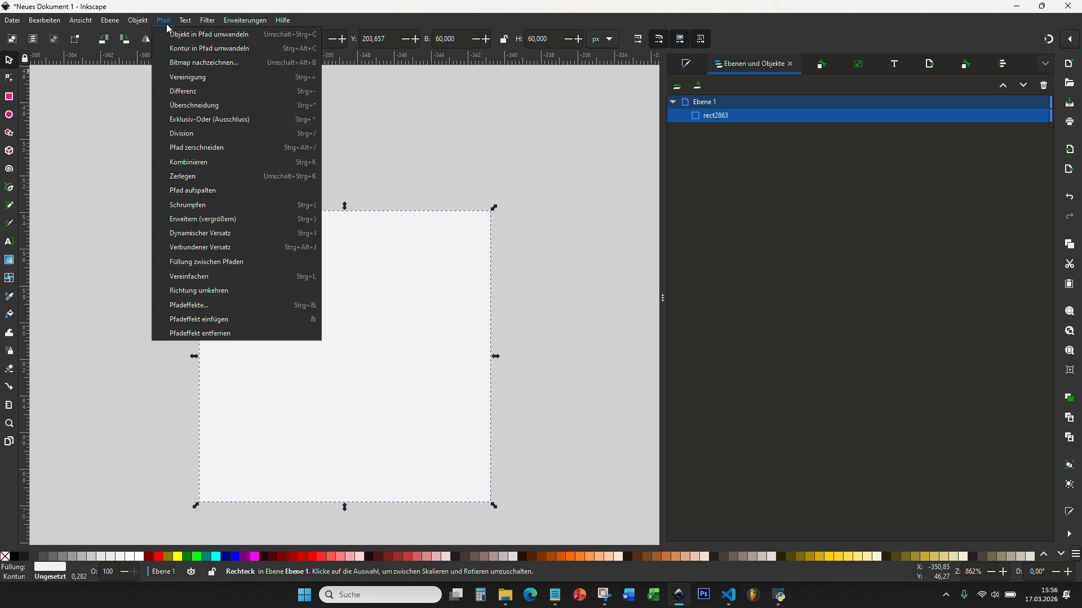
{"action": "left_click", "coordinate": [218, 35]}
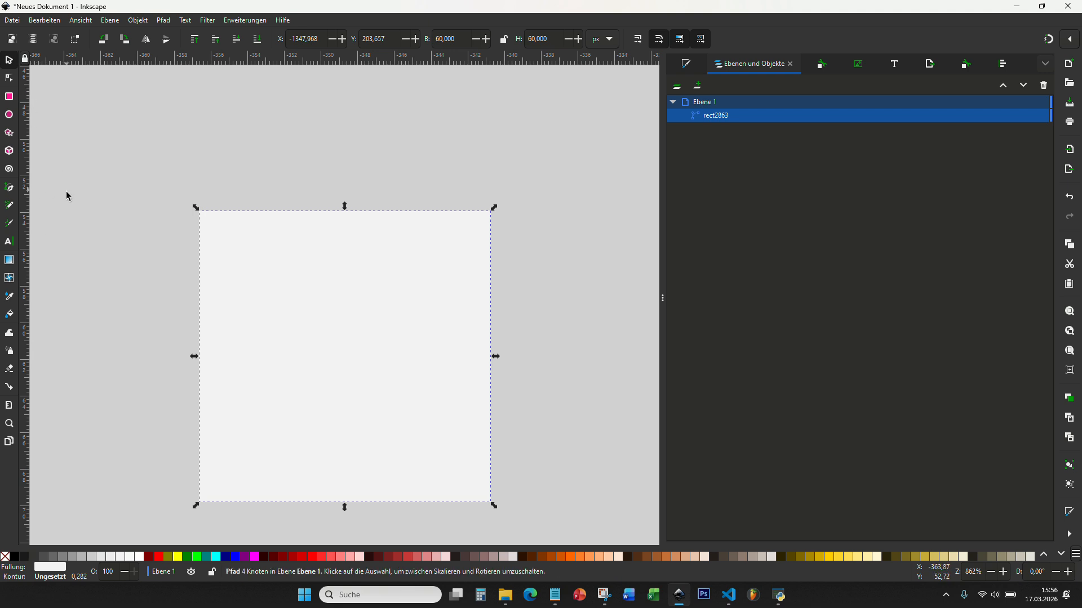
Step: Add a text object reading 'Test' above the page
{"action": "left_click", "coordinate": [11, 242]}
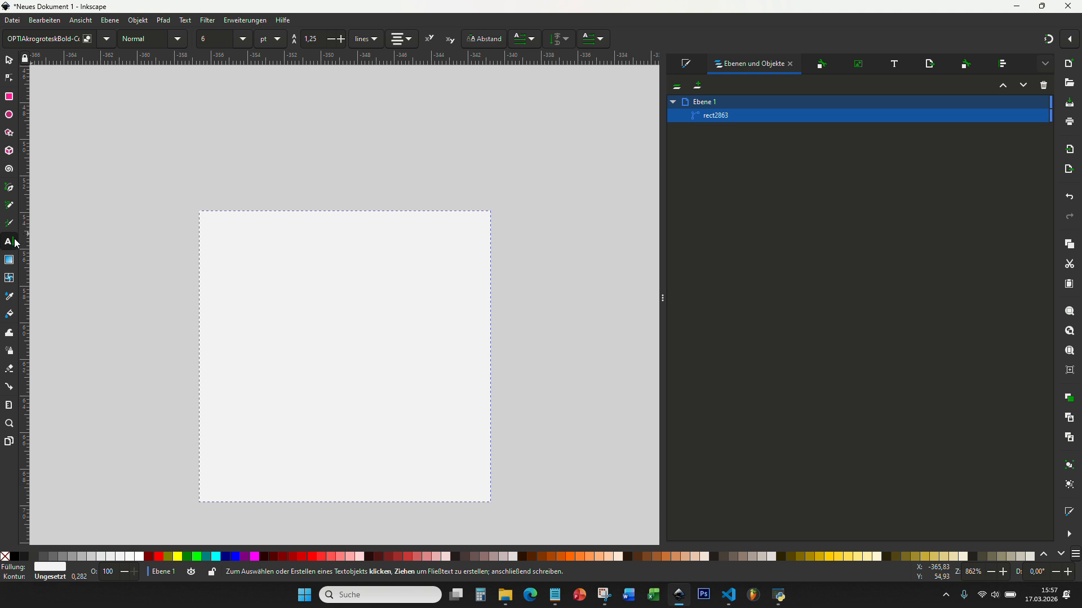
{"action": "left_click", "coordinate": [267, 155]}
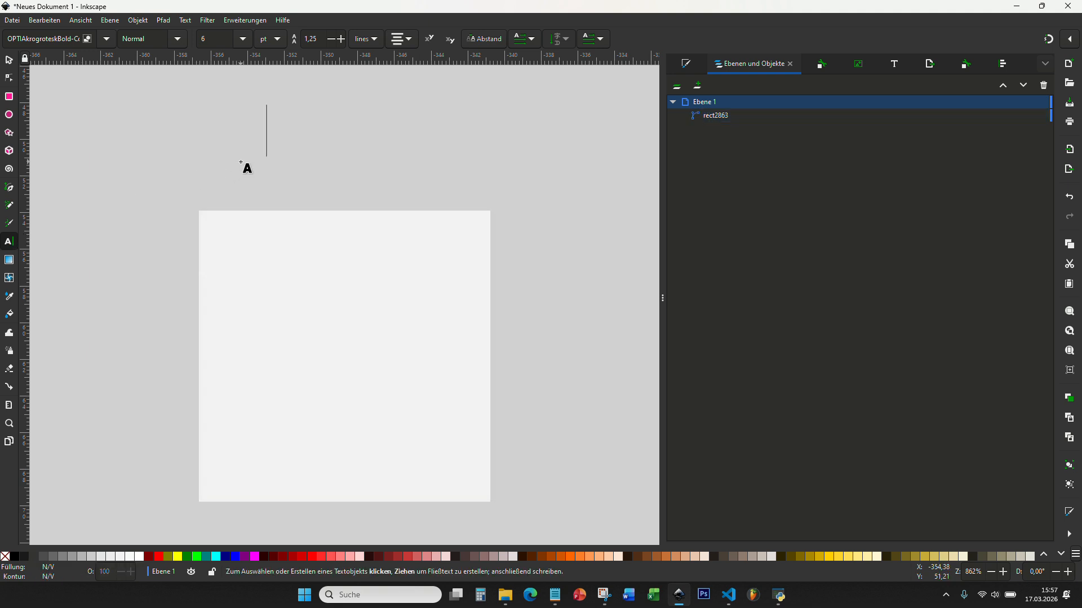
{"action": "type", "text": "T"}
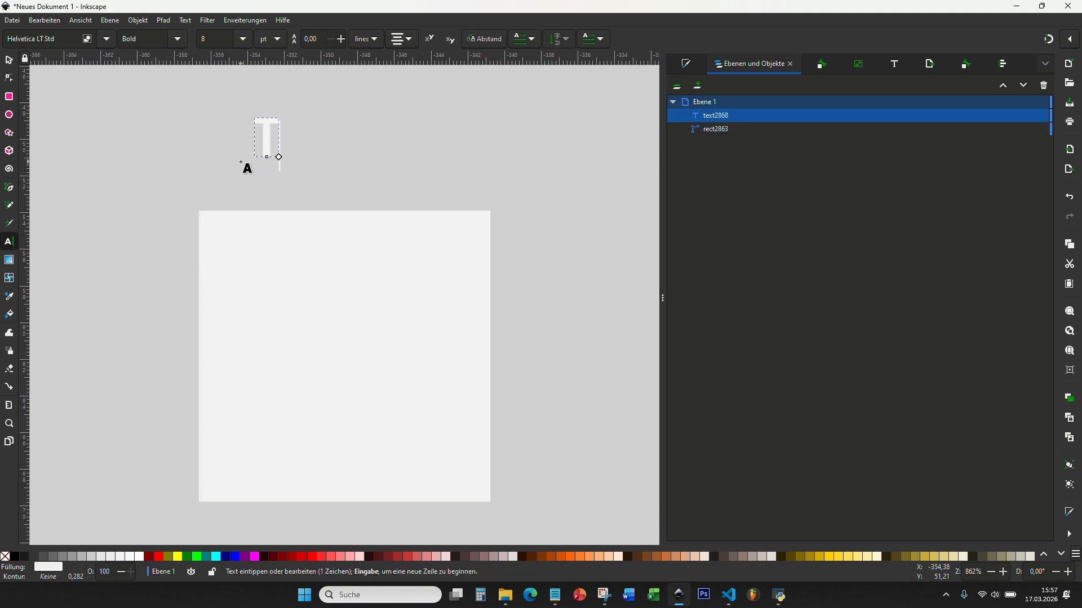
{"action": "type", "text": "est"}
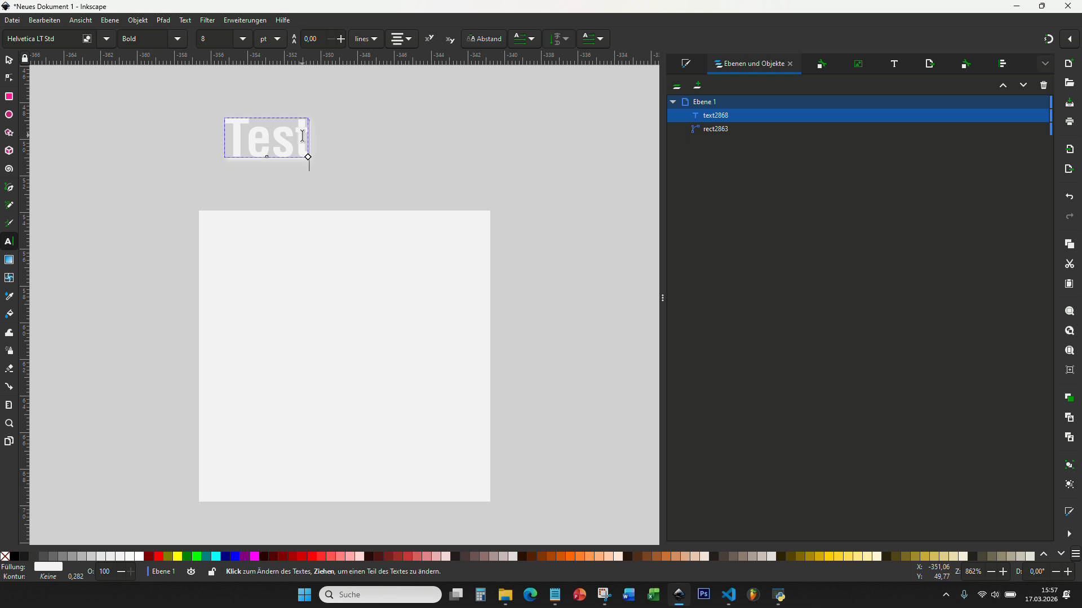
Step: Copy the Counter Text colour code from the notes and select the Test text
{"action": "left_click", "coordinate": [557, 597]}
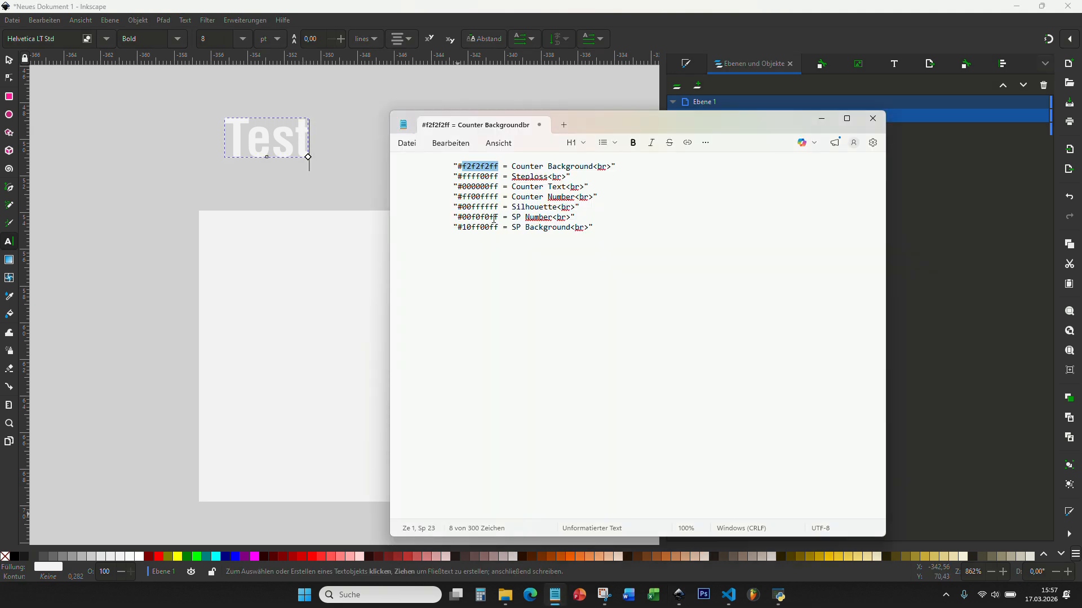
{"action": "left_click_drag", "start_coordinate": [584, 187], "coordinate": [465, 193]}
{"action": "key", "text": "ctrl+c"}
{"action": "left_click", "coordinate": [467, 206]}
{"action": "left_click", "coordinate": [731, 4]}
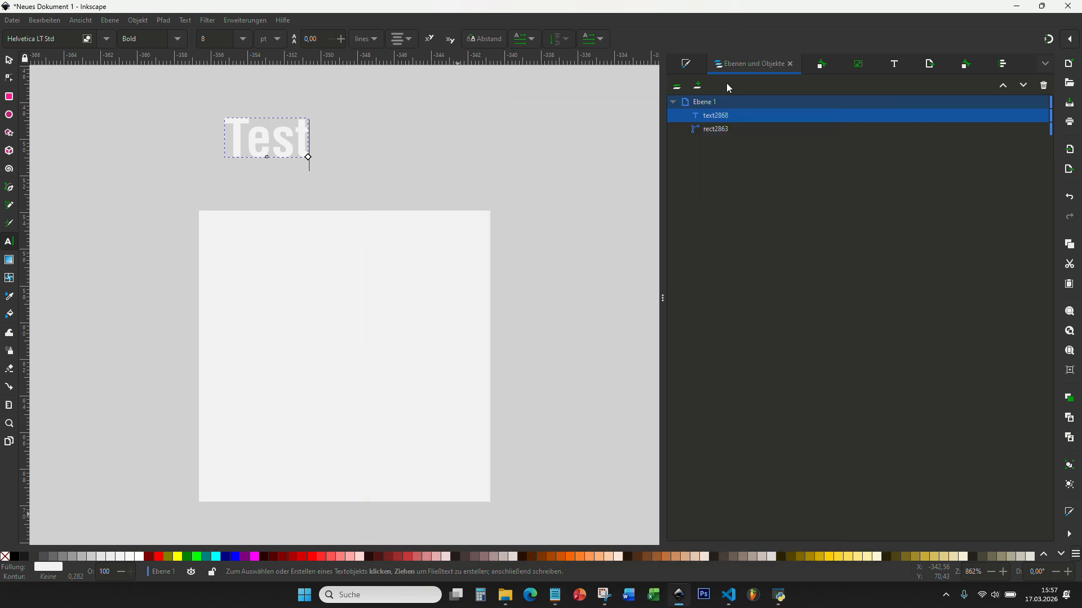
{"action": "left_click", "coordinate": [714, 118]}
Step: Fill the Test text black with 000000ff
{"action": "left_click", "coordinate": [685, 65]}
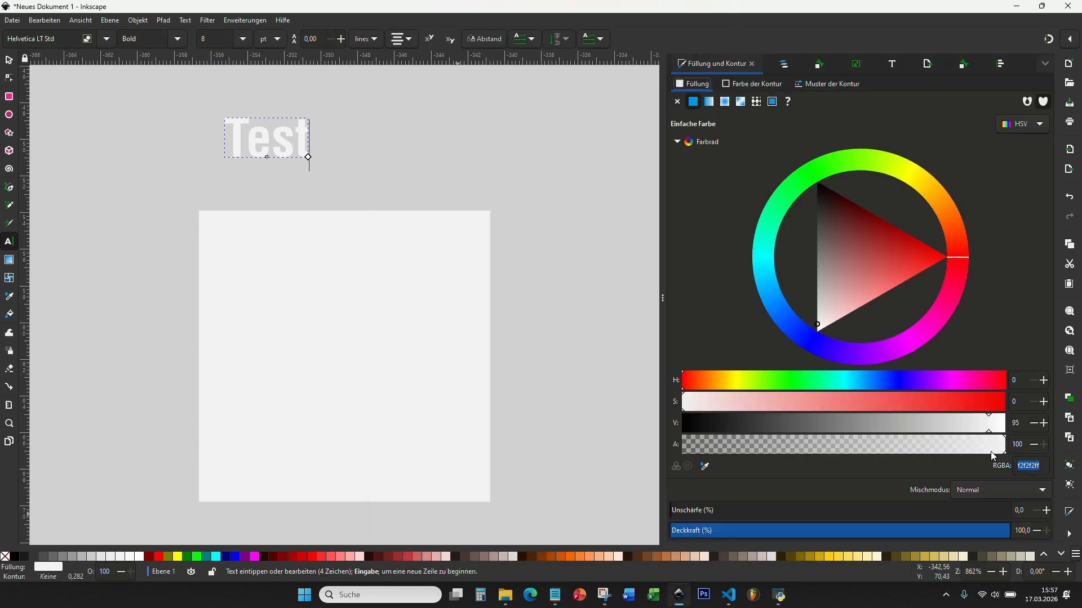
{"action": "key", "text": "ctrl+v"}
{"action": "key", "text": "Return"}
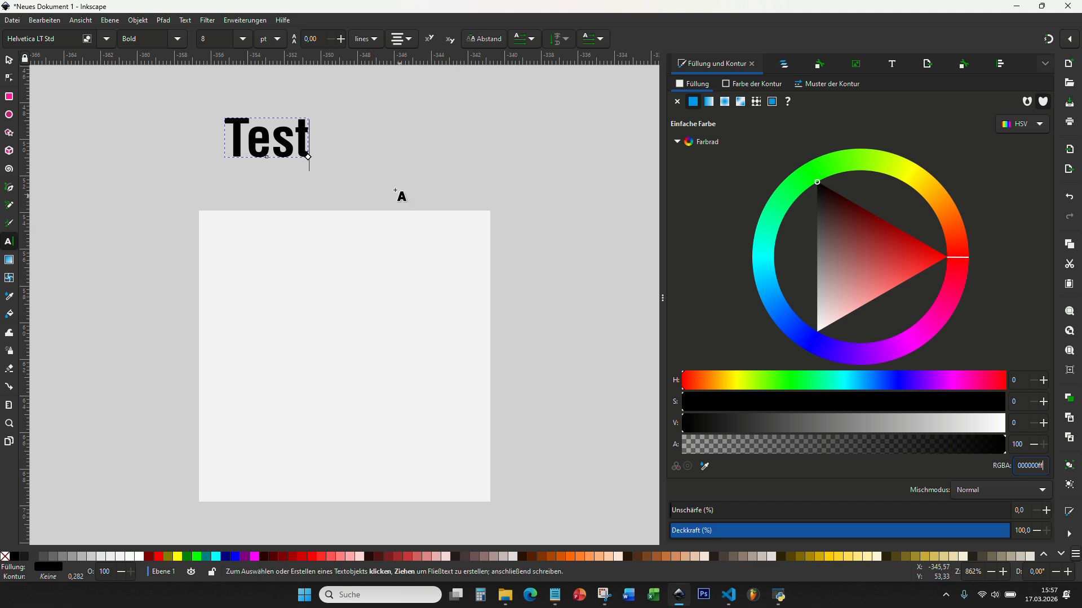
Step: Centre the Test text horizontally and vertically on the grey square
{"action": "left_click", "coordinate": [9, 60]}
{"action": "left_click", "coordinate": [328, 161]}
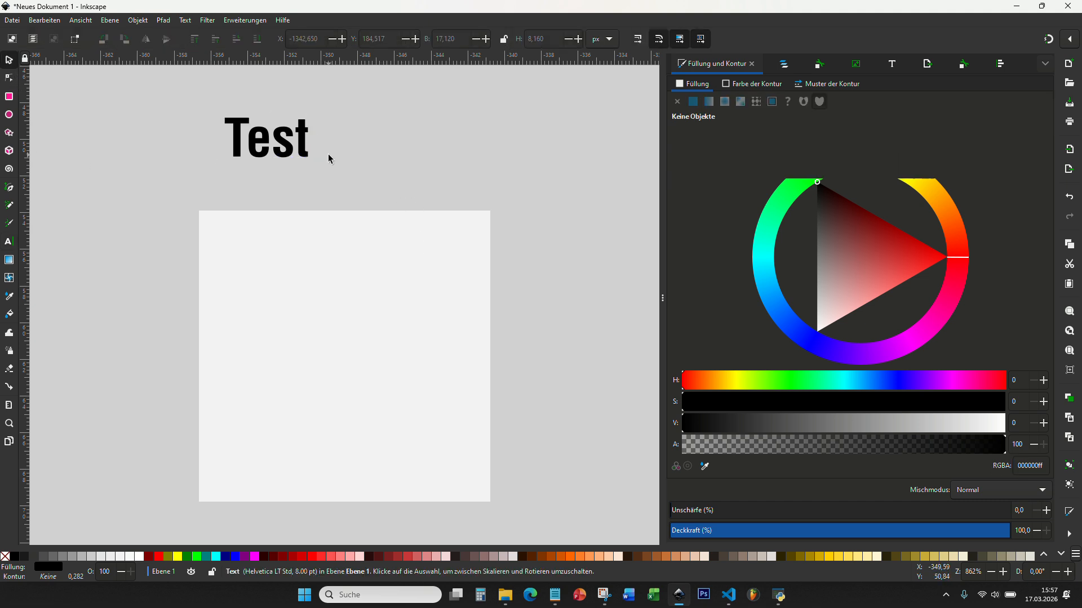
{"action": "left_click", "coordinate": [376, 288]}
{"action": "left_click", "coordinate": [303, 139], "text": "shift"}
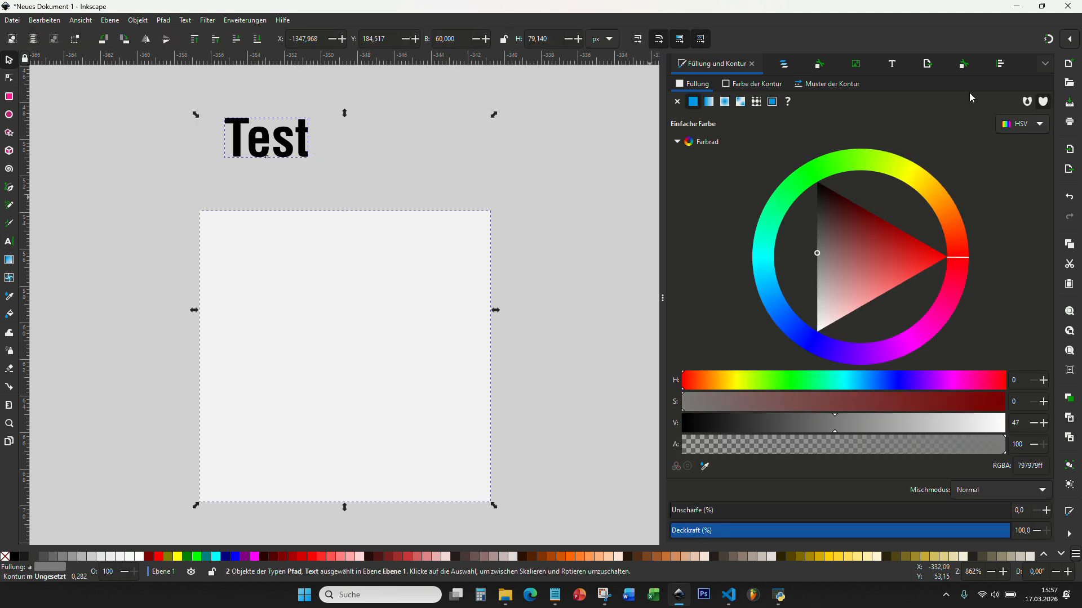
{"action": "left_click", "coordinate": [1000, 65]}
{"action": "left_click", "coordinate": [724, 171]}
{"action": "left_click", "coordinate": [724, 190]}
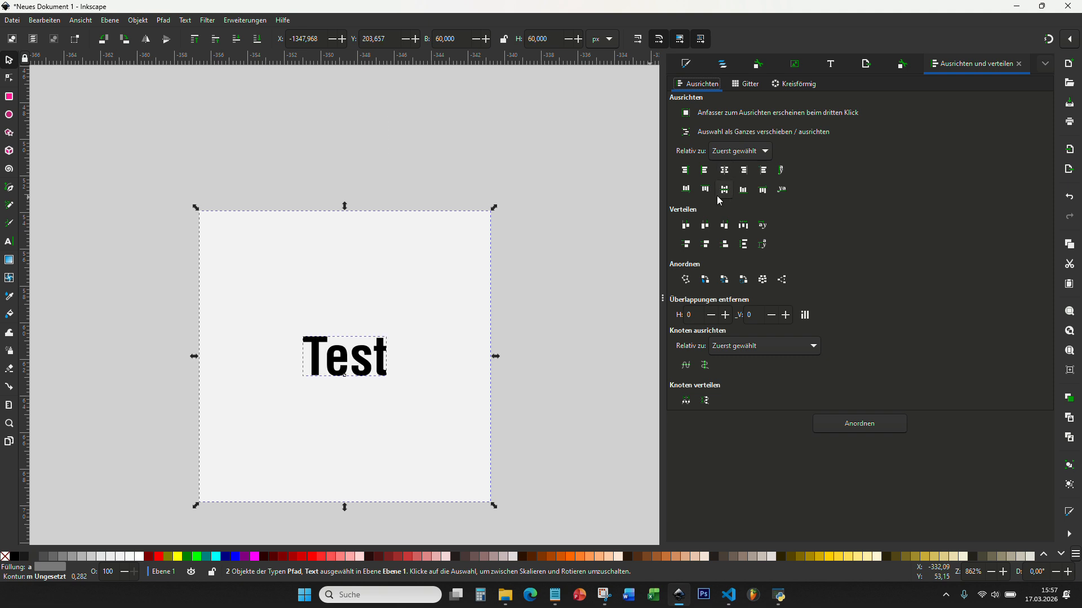
{"action": "key", "text": "Escape"}
{"action": "left_click", "coordinate": [723, 63]}
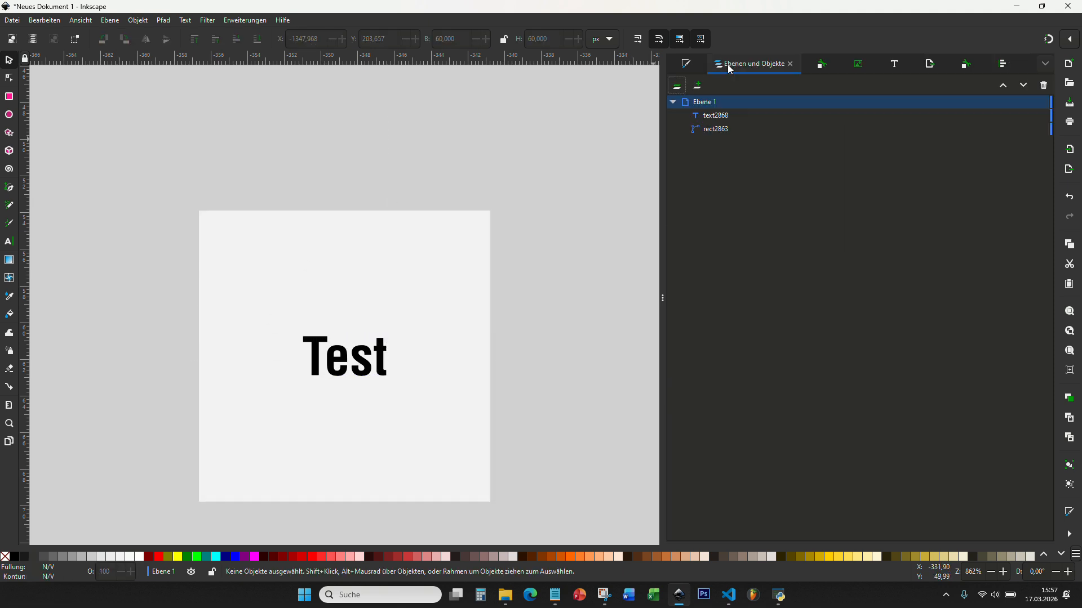
Step: Set the Test text's ID to nw_Sampletext, then select square and text together
{"action": "left_click", "coordinate": [723, 117]}
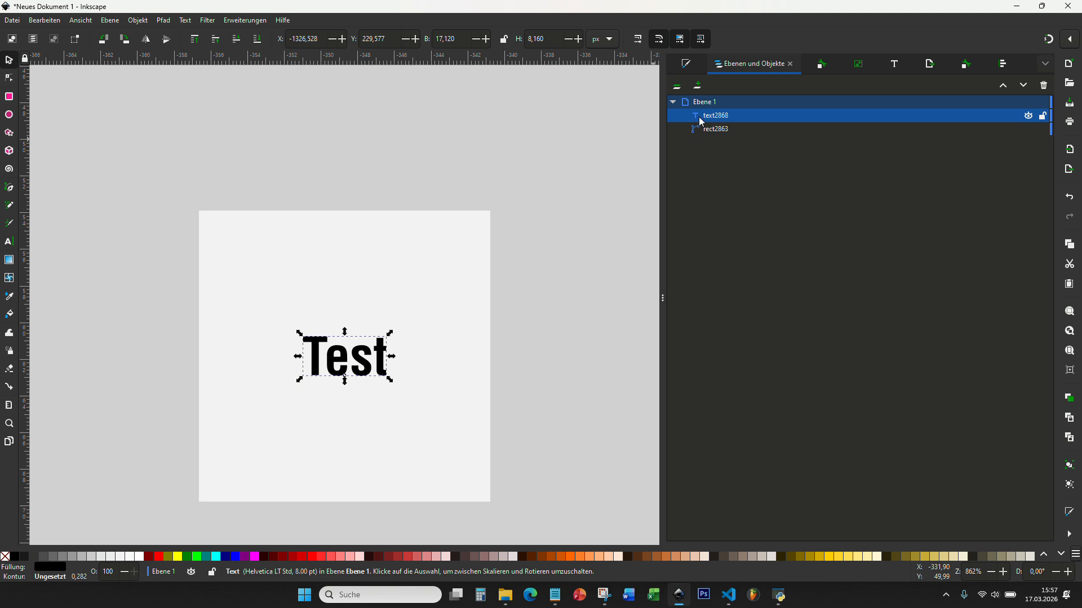
{"action": "key", "text": "ctrl+shift+o"}
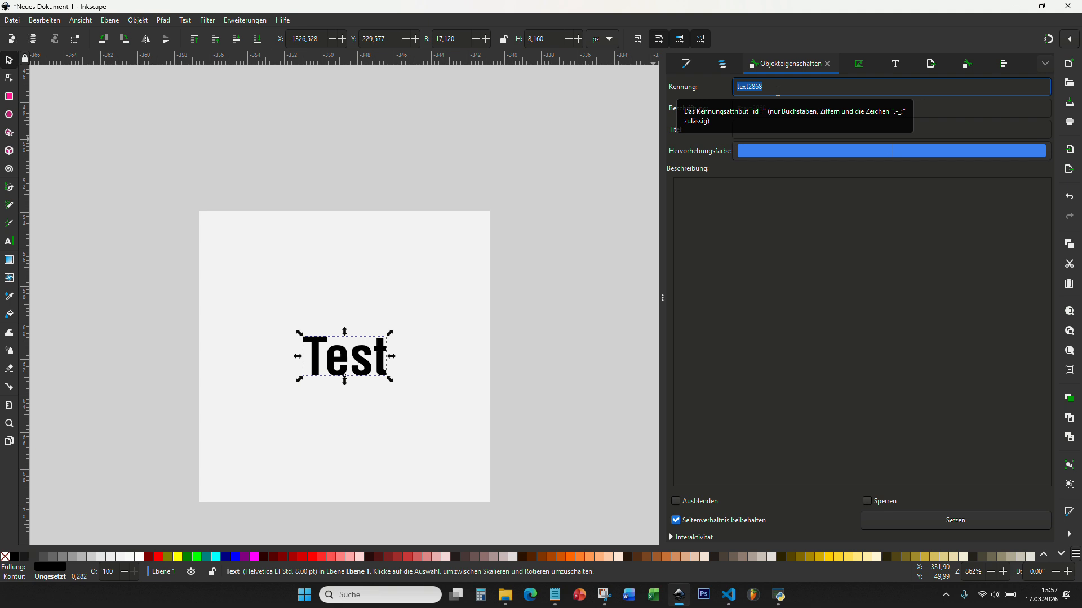
{"action": "type", "text": "nw_"}
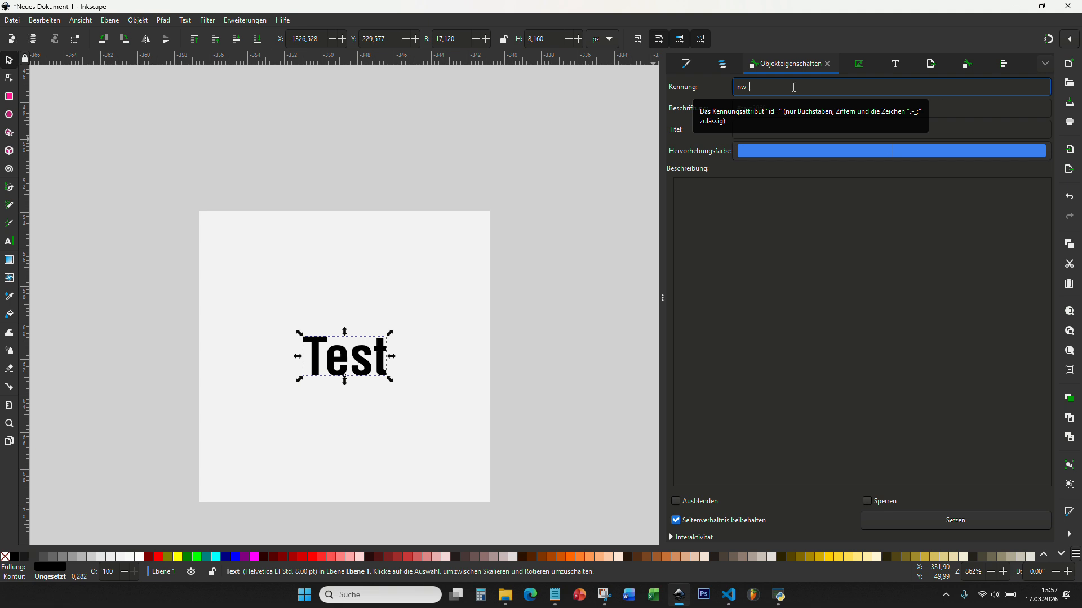
{"action": "type", "text": "Sampletext"}
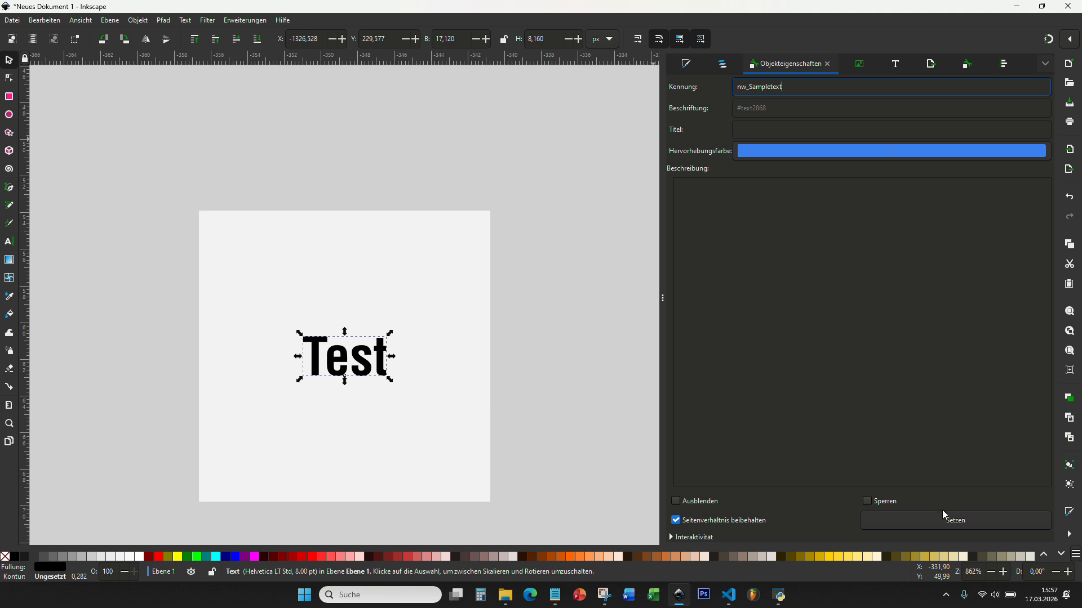
{"action": "left_click", "coordinate": [945, 519]}
{"action": "left_click", "coordinate": [481, 198]}
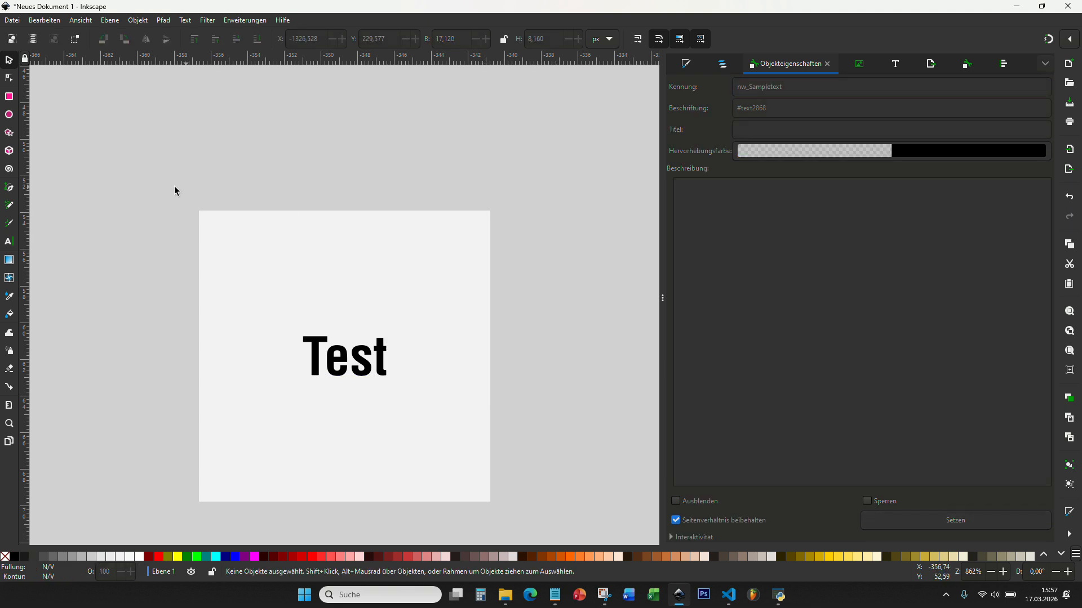
{"action": "left_click_drag", "start_coordinate": [141, 183], "coordinate": [543, 517]}
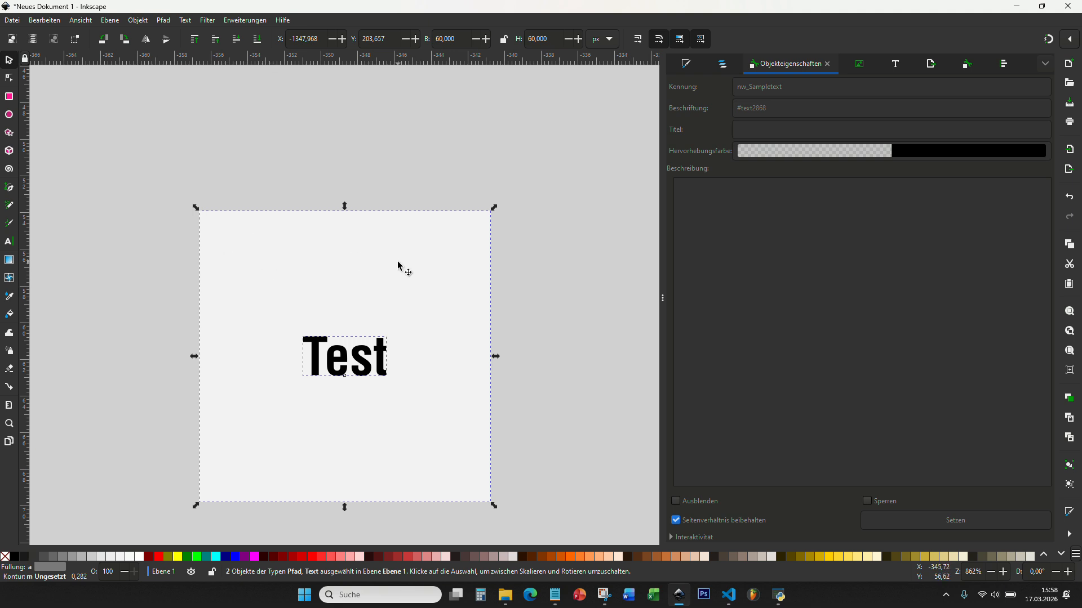
Step: Set export to the selected square and text in Inkscape SVG format
{"action": "left_click", "coordinate": [174, 178]}
{"action": "left_click_drag", "start_coordinate": [157, 169], "coordinate": [519, 515]}
{"action": "left_click", "coordinate": [931, 65]}
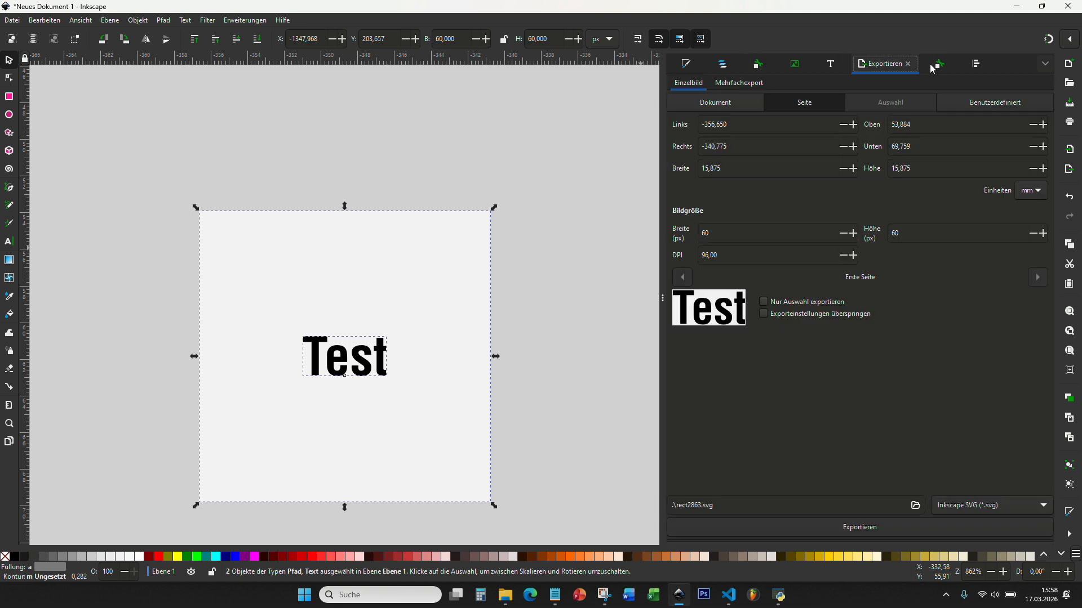
{"action": "left_click", "coordinate": [763, 320]}
{"action": "left_click", "coordinate": [980, 510]}
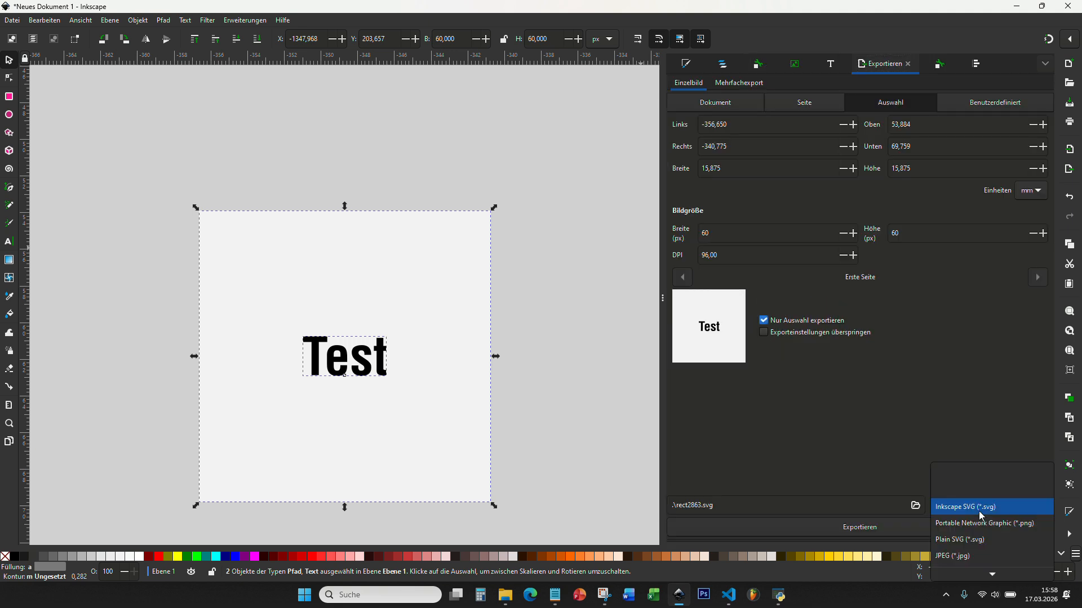
{"action": "left_click", "coordinate": [979, 508]}
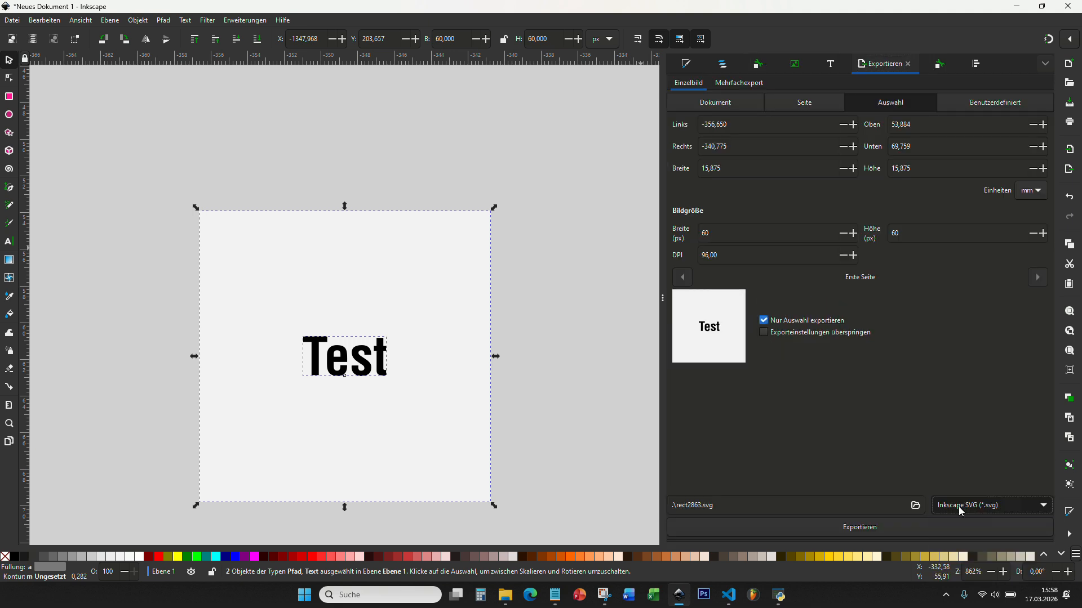
Step: Export the selection as testcounter_front.svg
{"action": "left_click", "coordinate": [703, 505]}
{"action": "key", "text": "BackSpace"}
{"action": "key", "text": "BackSpace"}
{"action": "key", "text": "BackSpace"}
{"action": "key", "text": "BackSpace"}
{"action": "key", "text": "BackSpace"}
{"action": "key", "text": "BackSpace"}
{"action": "key", "text": "BackSpace"}
{"action": "key", "text": "BackSpace"}
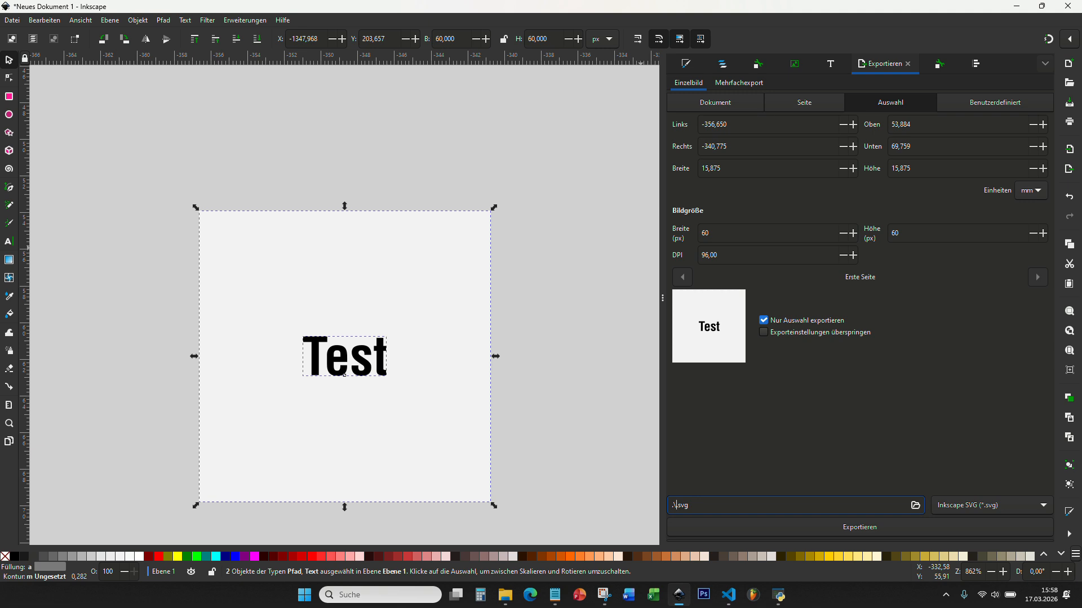
{"action": "type", "text": "co"}
{"action": "key", "text": "BackSpace"}
{"action": "key", "text": "BackSpace"}
{"action": "type", "text": "testcounter"}
{"action": "left_click", "coordinate": [488, 21]}
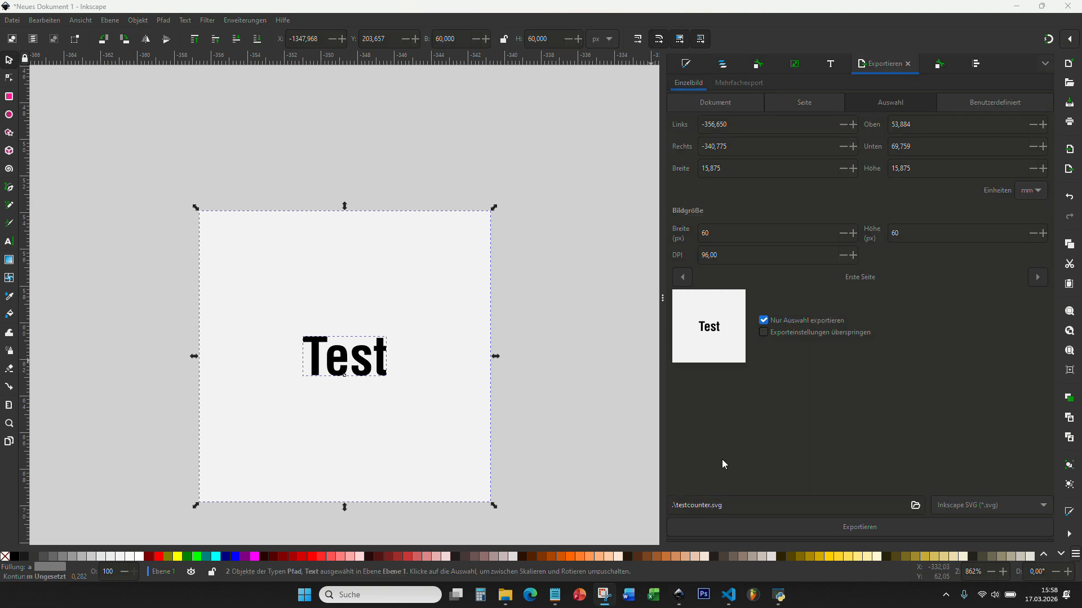
{"action": "left_click", "coordinate": [711, 505]}
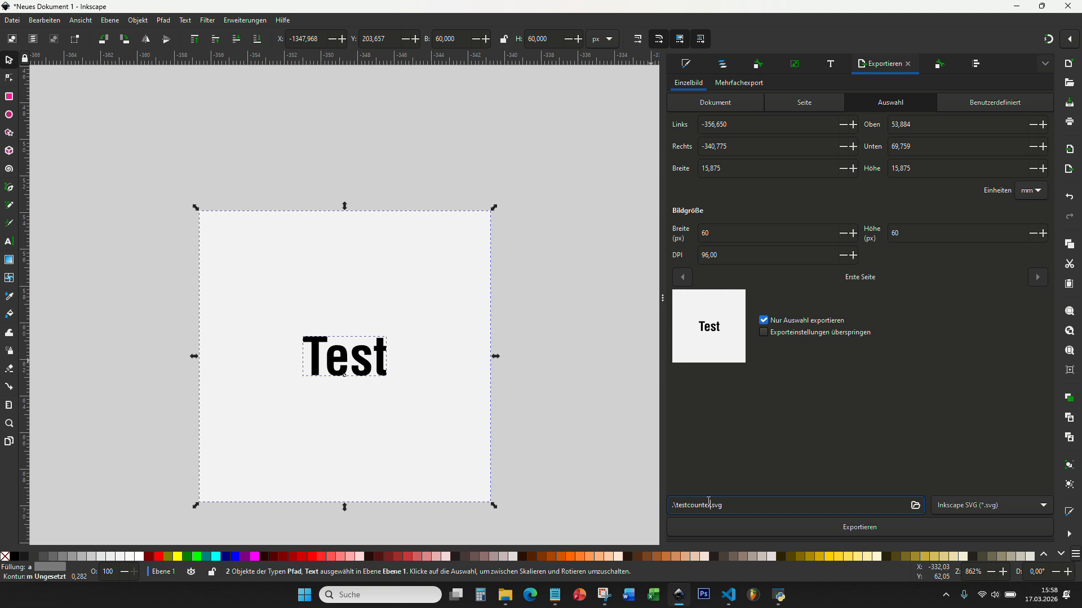
{"action": "type", "text": "_front"}
{"action": "left_click", "coordinate": [740, 529]}
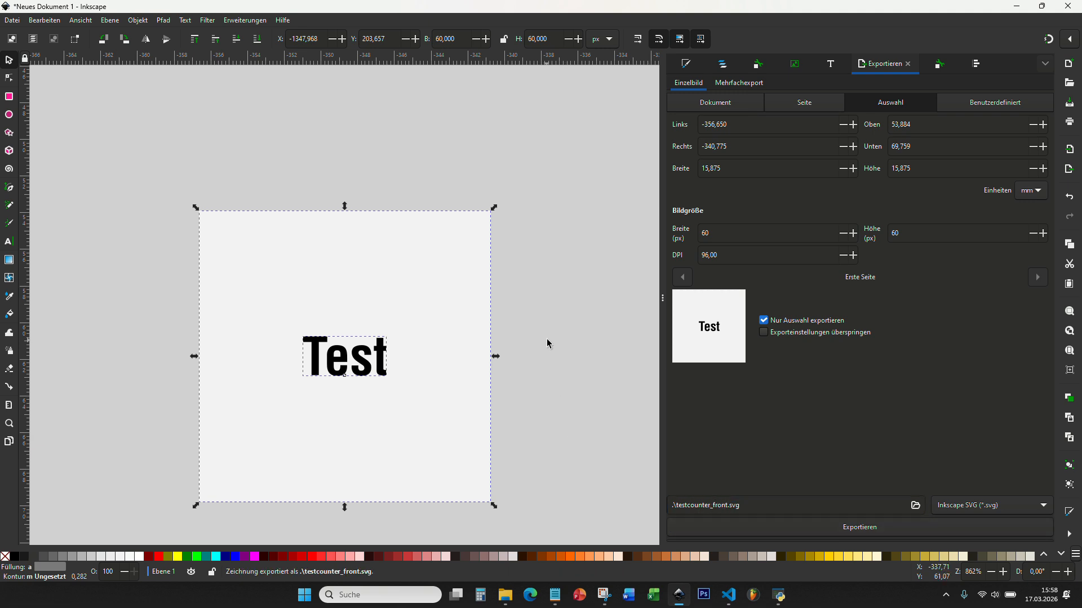
{"action": "left_click", "coordinate": [590, 242]}
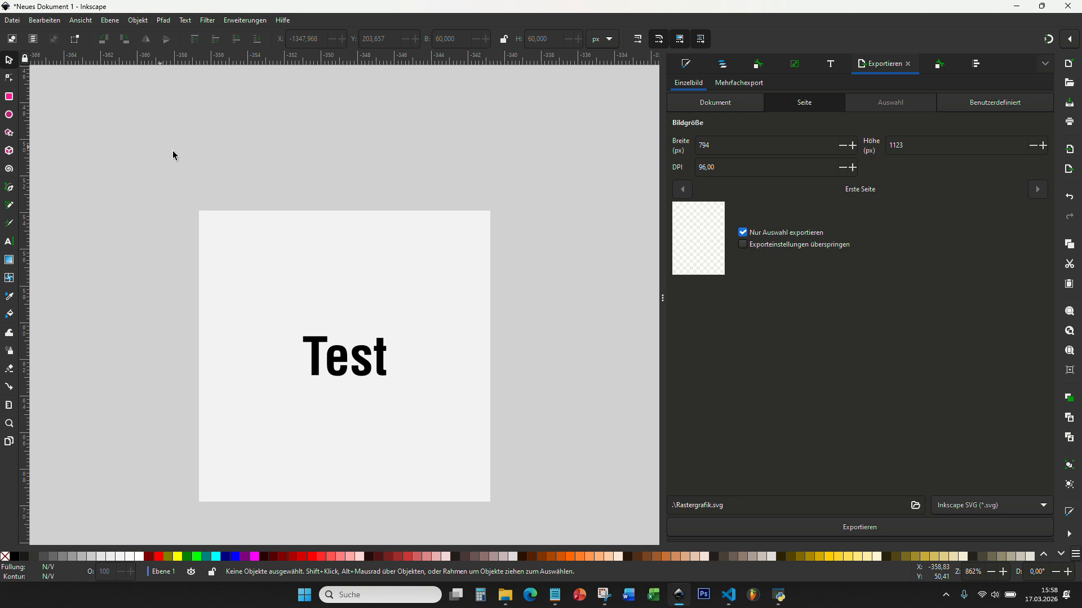
Step: Change the counter text from Test to 99
{"action": "left_click", "coordinate": [10, 242]}
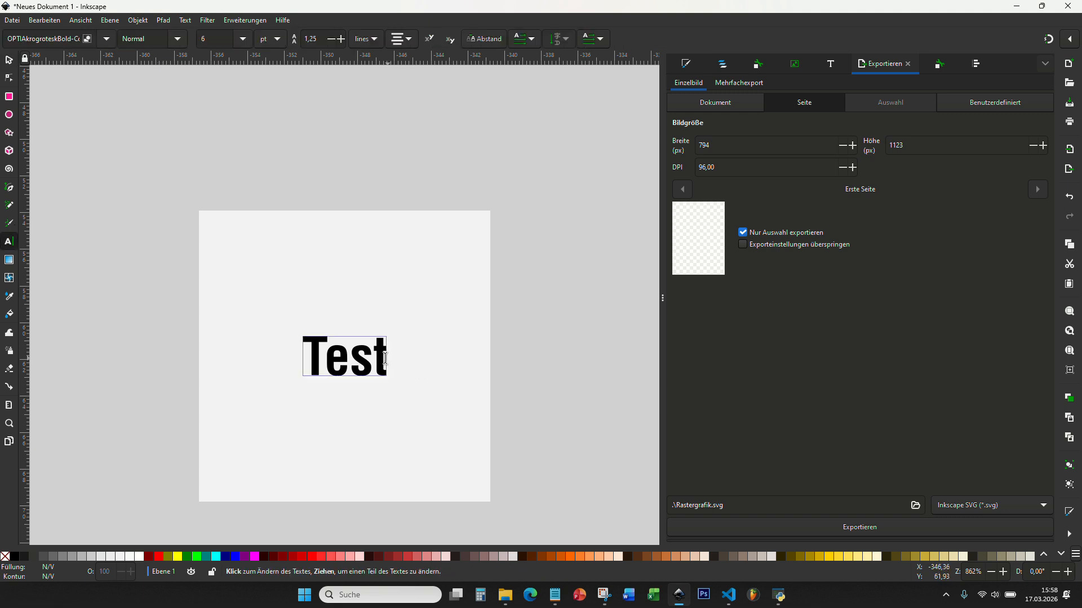
{"action": "double_click", "coordinate": [385, 358]}
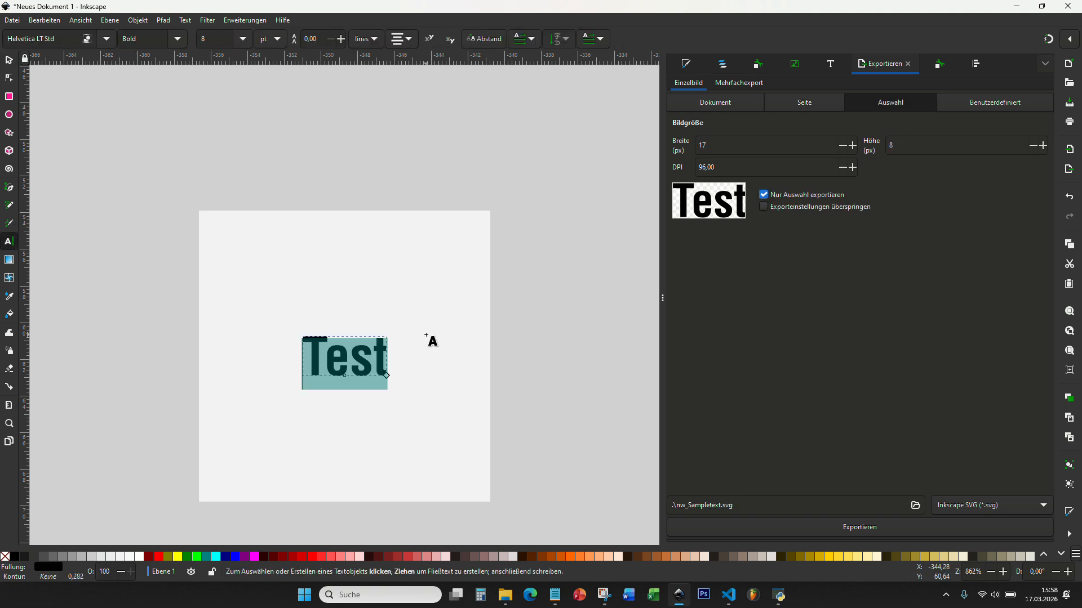
{"action": "type", "text": "99"}
{"action": "left_click", "coordinate": [9, 60]}
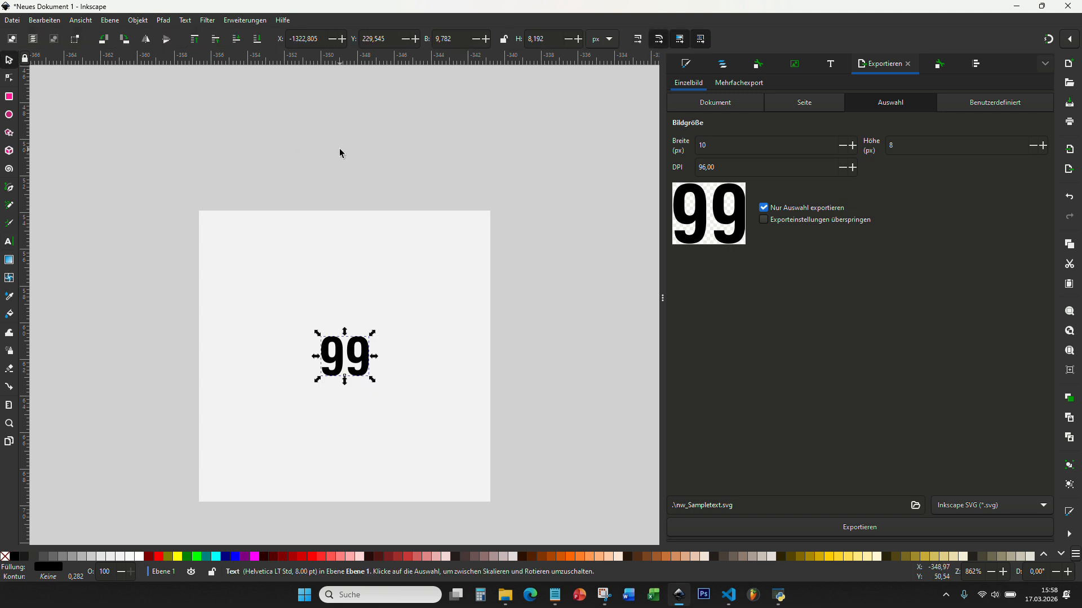
{"action": "left_click", "coordinate": [338, 150]}
{"action": "left_click", "coordinate": [363, 360]}
Step: Rename the text object's ID from nw_Sampletext to nw_Samplenumber
{"action": "left_click", "coordinate": [723, 64]}
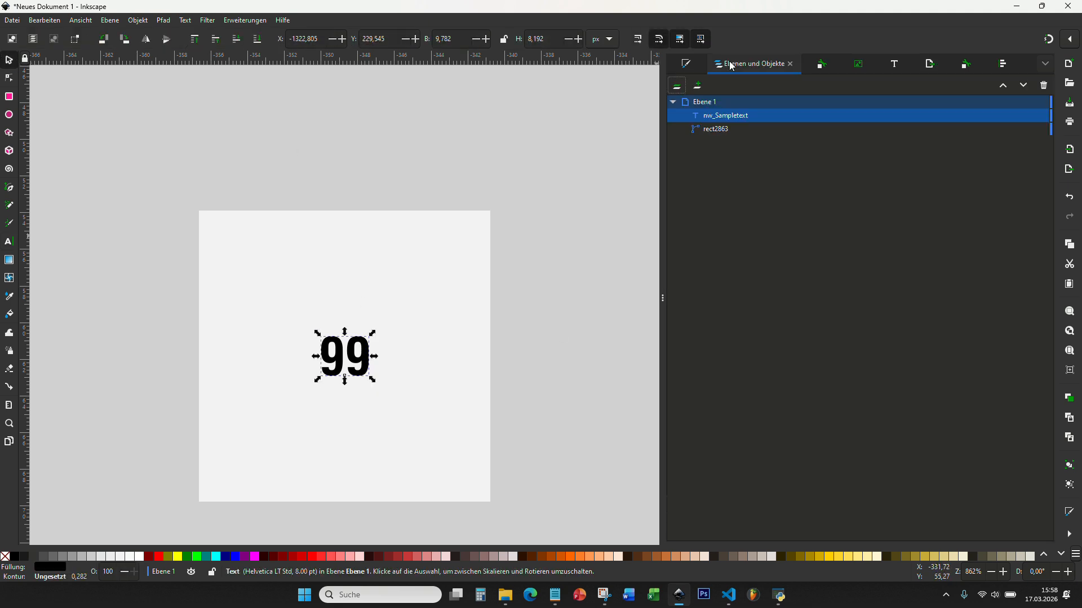
{"action": "left_click", "coordinate": [743, 120]}
{"action": "left_click", "coordinate": [821, 64]}
{"action": "left_click", "coordinate": [784, 87]}
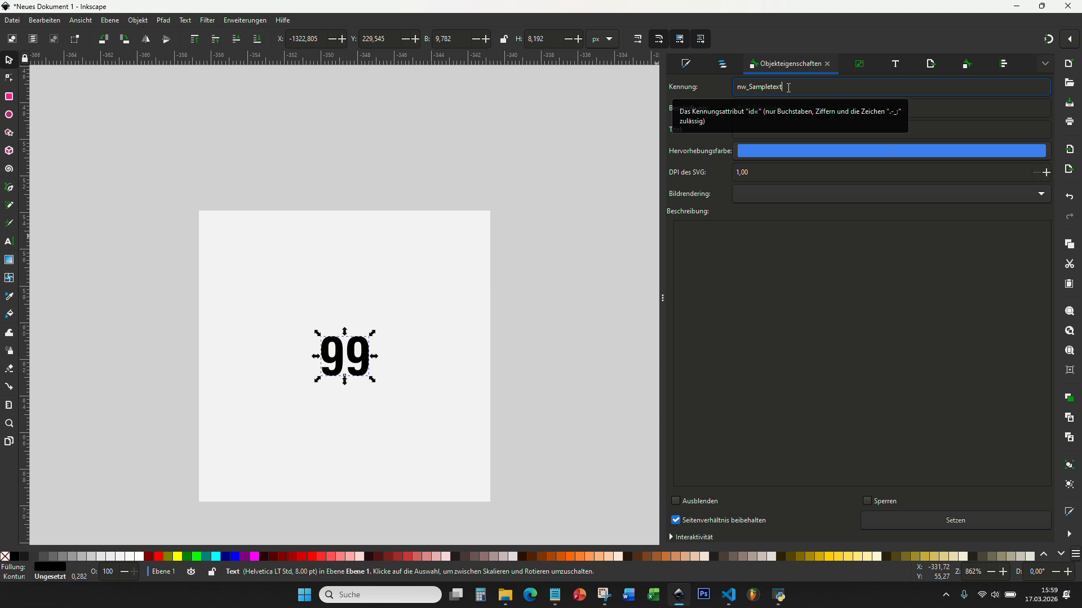
{"action": "key", "text": "BackSpace"}
{"action": "key", "text": "BackSpace"}
{"action": "key", "text": "BackSpace"}
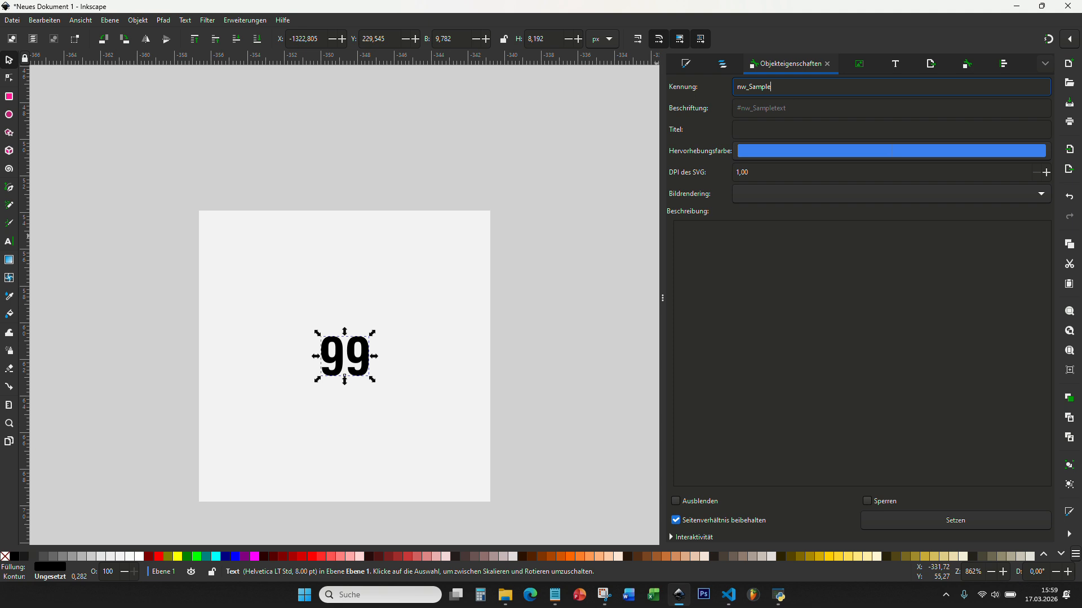
{"action": "type", "text": "number"}
{"action": "left_click", "coordinate": [944, 516]}
{"action": "key", "text": "ctrl+shift+l"}
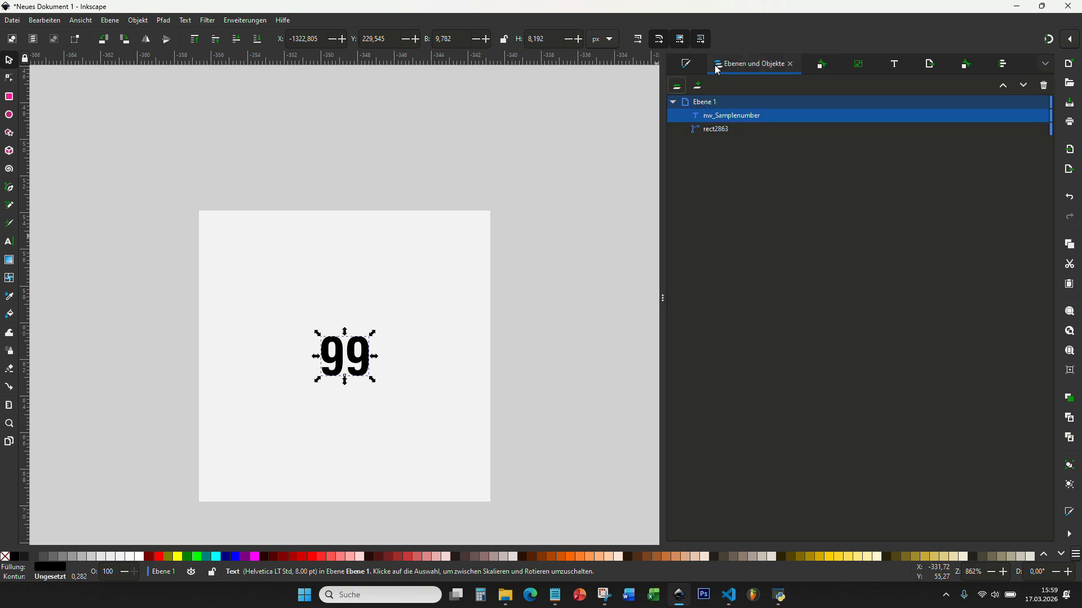
Step: Draw a black bar above the page and set its width to 60 px
{"action": "left_click", "coordinate": [9, 97]}
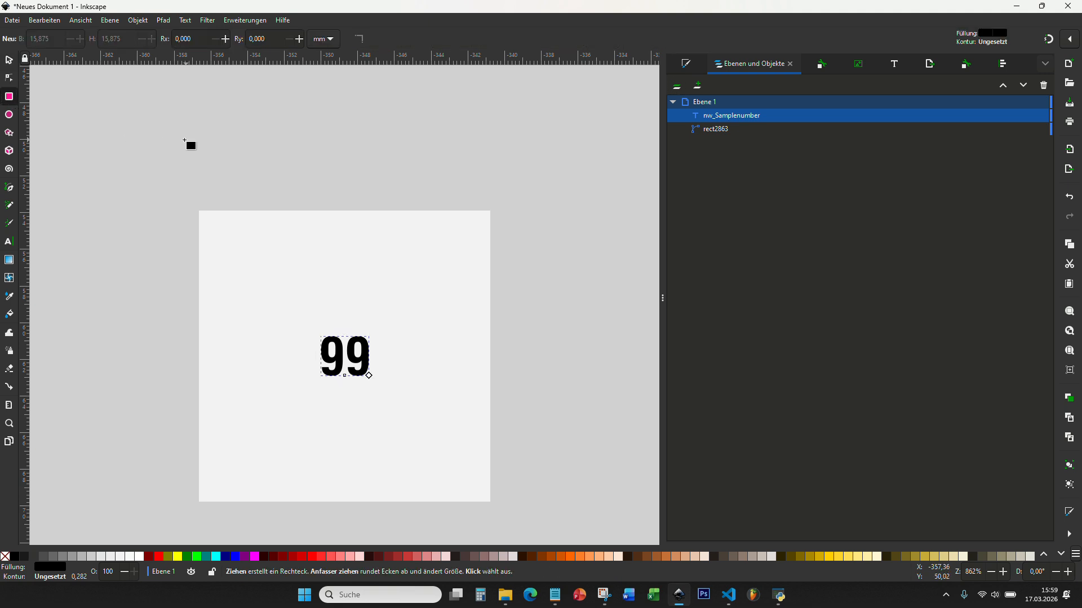
{"action": "left_click_drag", "start_coordinate": [151, 129], "coordinate": [476, 175]}
{"action": "left_click", "coordinate": [8, 59]}
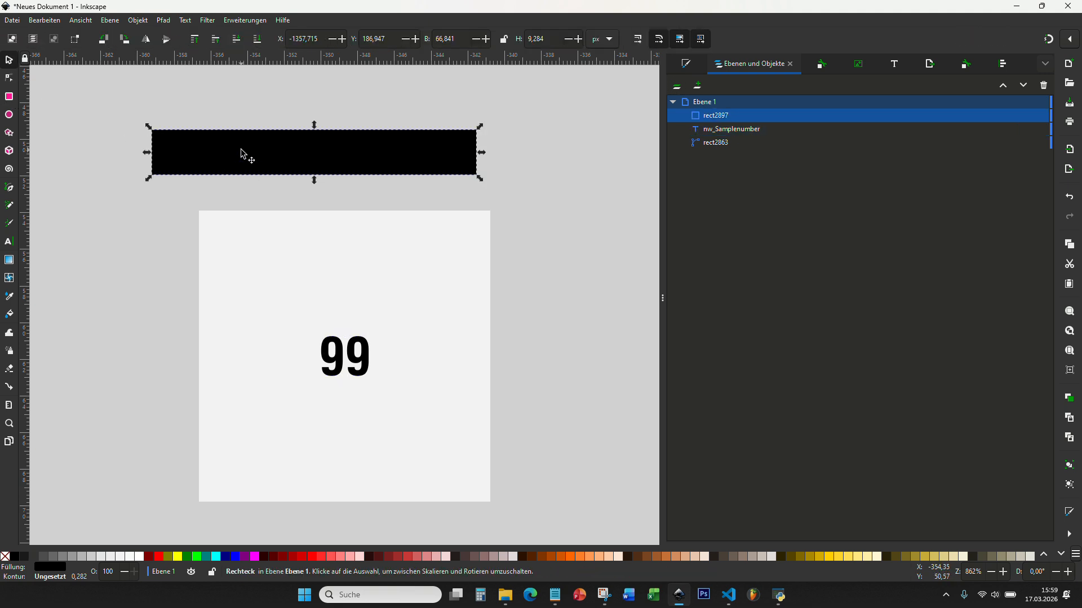
{"action": "left_click", "coordinate": [241, 148]}
{"action": "left_click_drag", "start_coordinate": [457, 42], "coordinate": [401, 38]}
{"action": "type", "text": "60"}
{"action": "key", "text": "Return"}
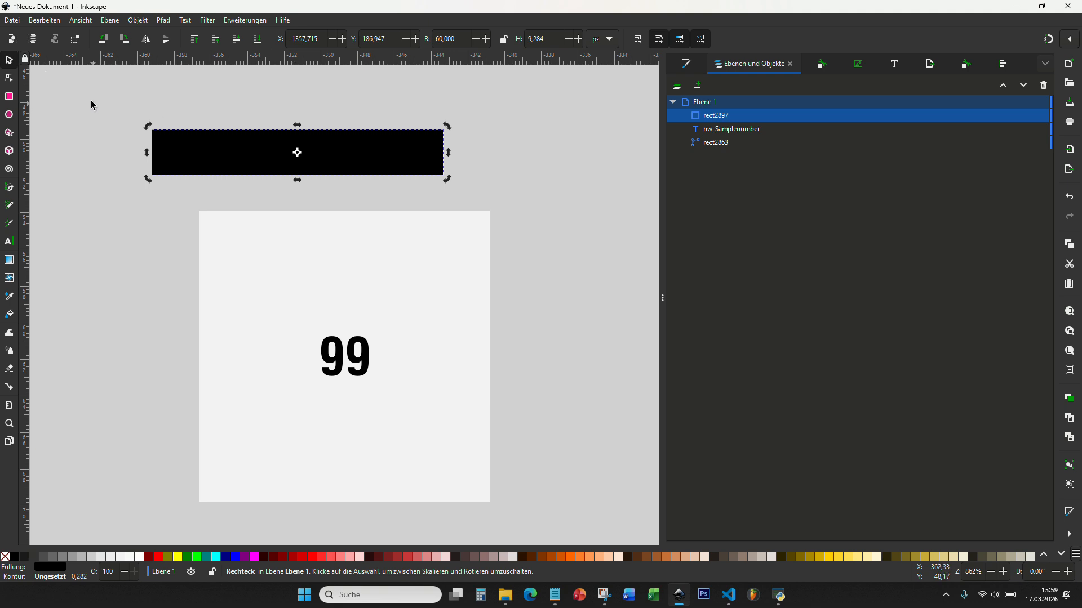
Step: Centre the bar horizontally and vertically on the counter square
{"action": "left_click", "coordinate": [100, 131]}
{"action": "left_click", "coordinate": [355, 262]}
{"action": "left_click", "coordinate": [361, 164], "text": "shift"}
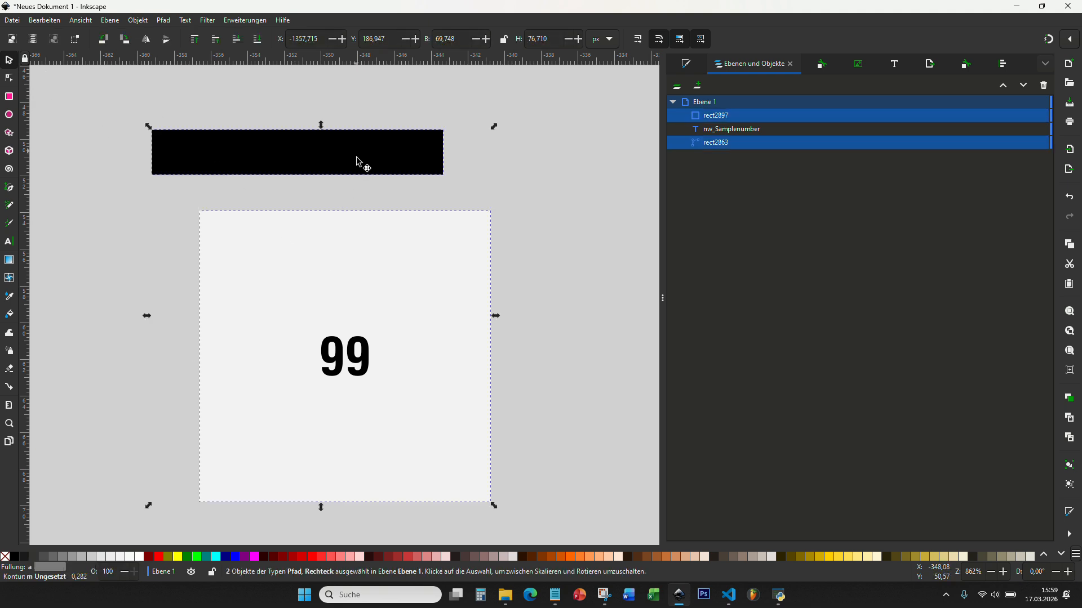
{"action": "left_click", "coordinate": [1006, 69]}
{"action": "left_click", "coordinate": [724, 189]}
{"action": "left_click", "coordinate": [723, 170]}
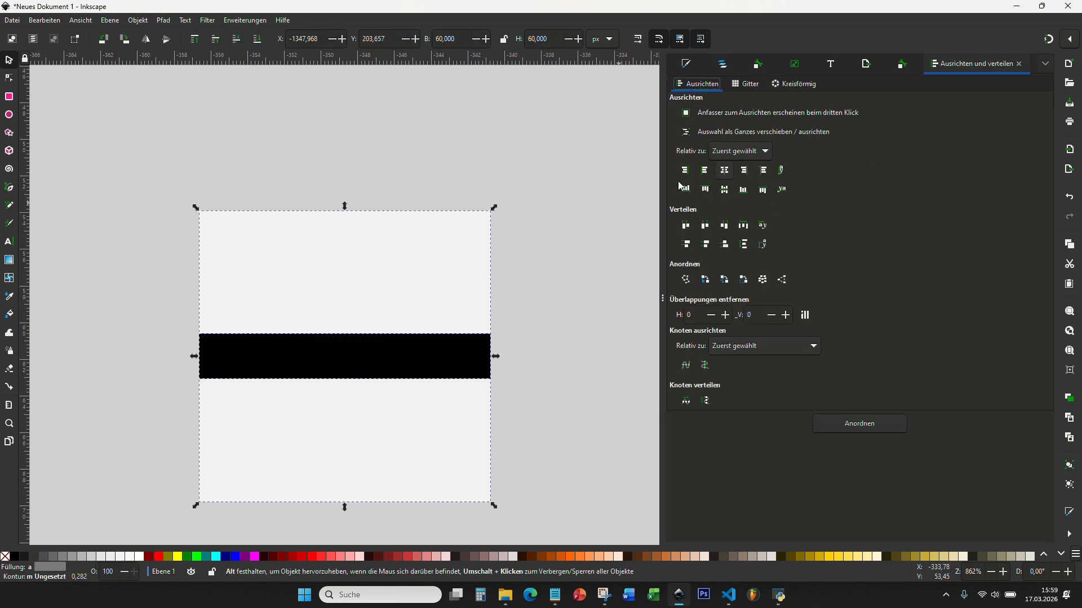
{"action": "left_click", "coordinate": [497, 133]}
Step: Select rect2897 and copy the Steploss colour code ffff00ff from the notes
{"action": "left_click", "coordinate": [724, 65]}
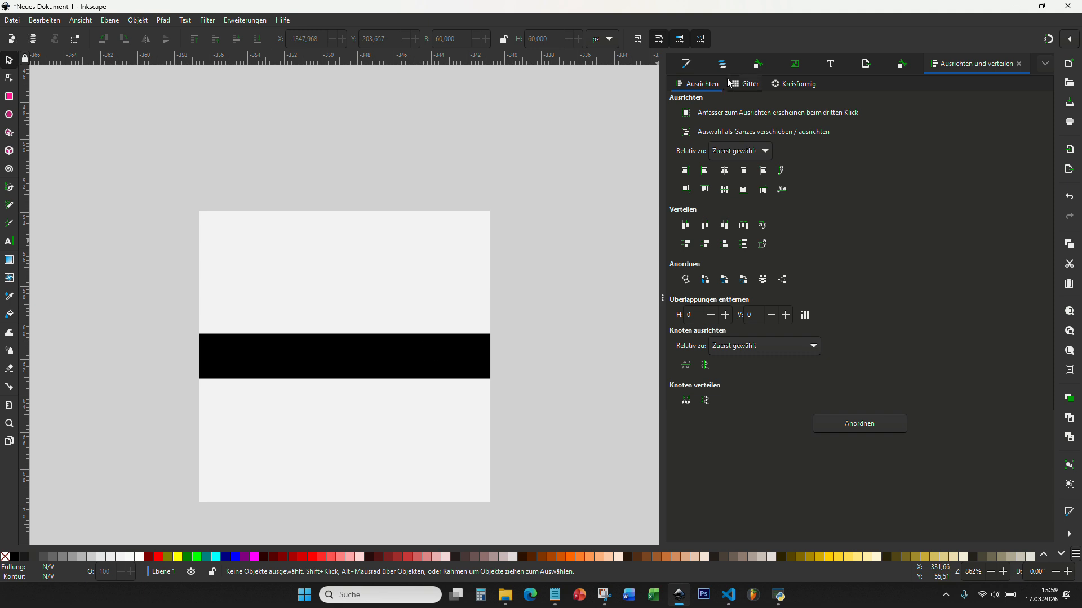
{"action": "left_click", "coordinate": [715, 115]}
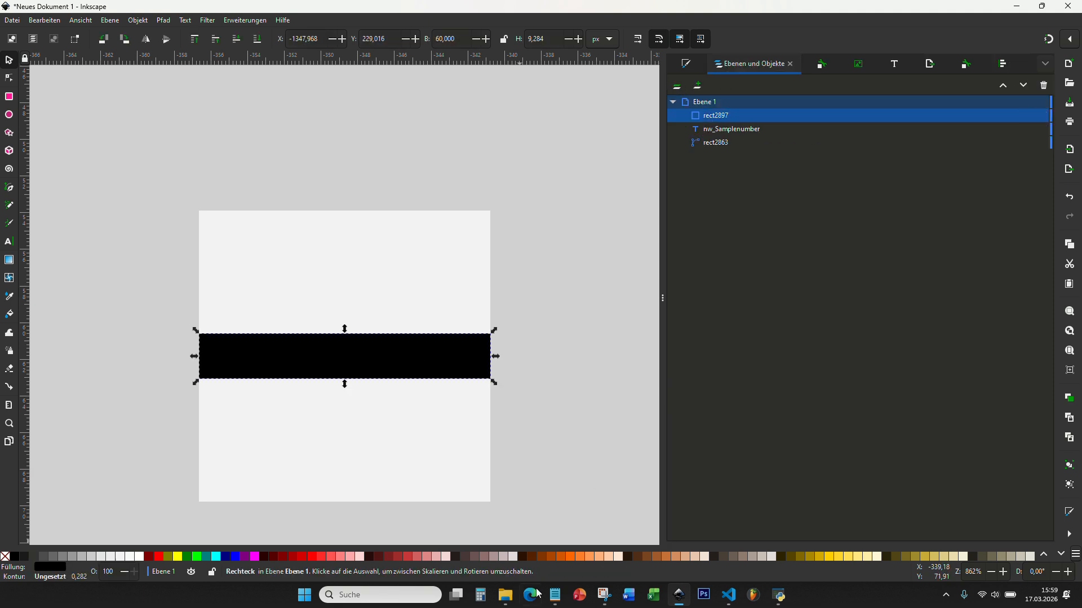
{"action": "left_click", "coordinate": [555, 595]}
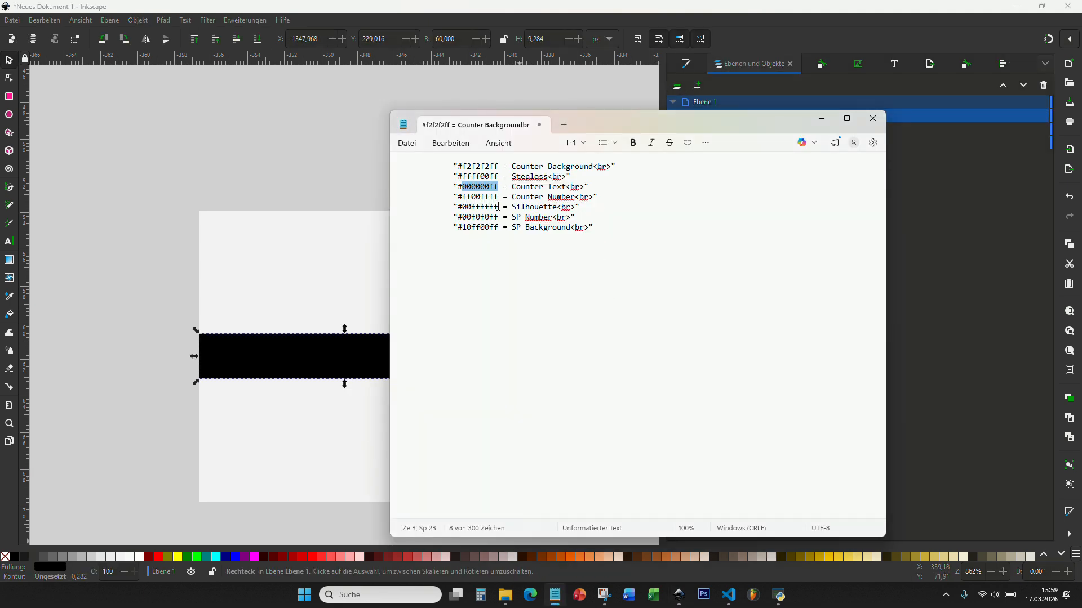
{"action": "left_click_drag", "start_coordinate": [499, 177], "coordinate": [460, 177]}
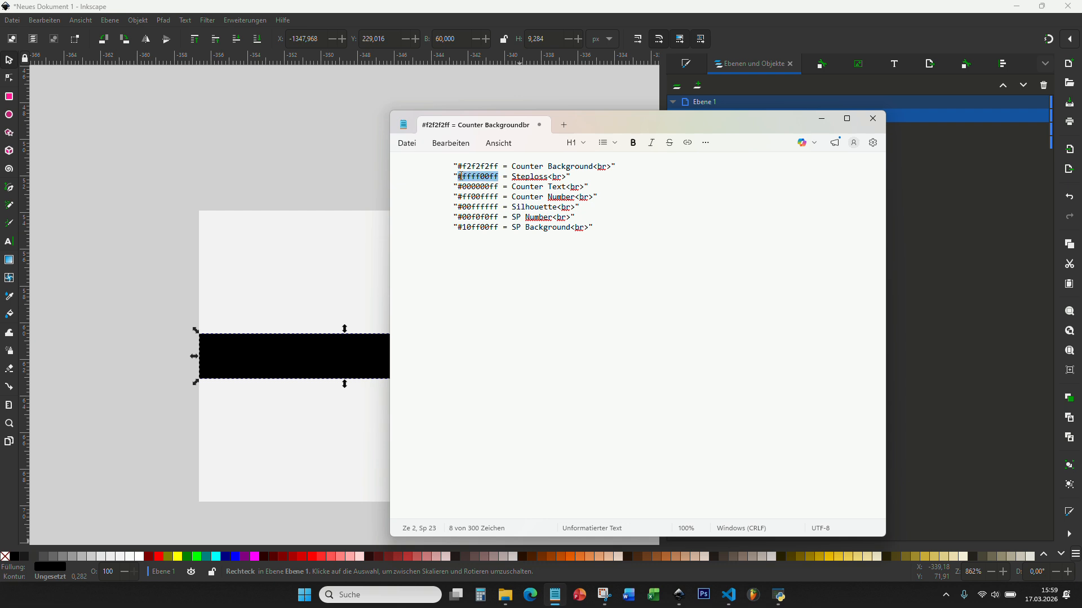
Step: Fill the bar yellow with ffff00ff
{"action": "left_click", "coordinate": [686, 64]}
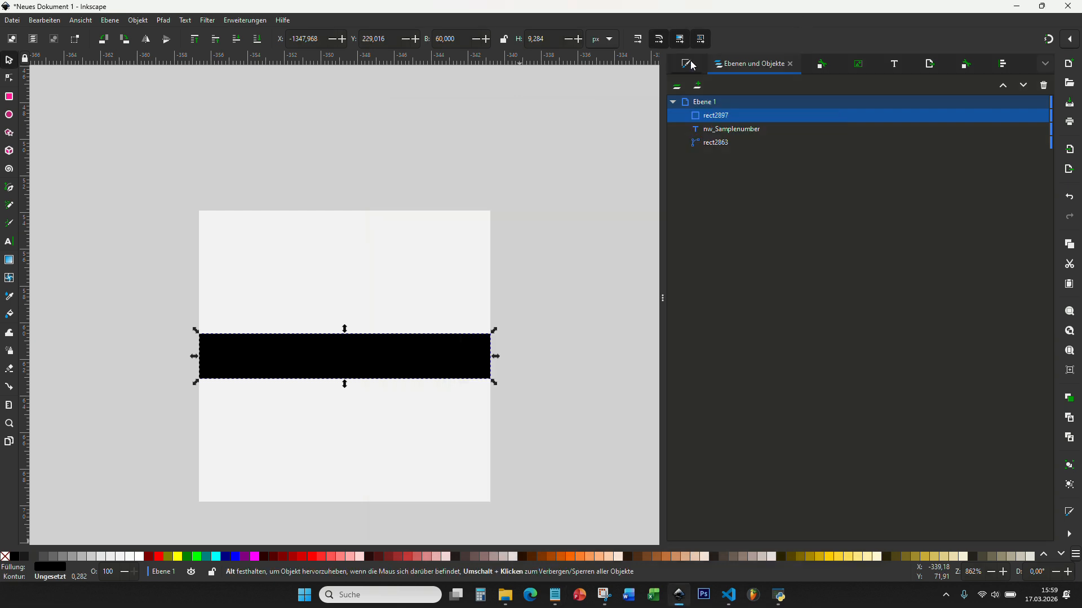
{"action": "left_click_drag", "start_coordinate": [1043, 466], "coordinate": [970, 468]}
{"action": "type", "text": "ffff00ff"}
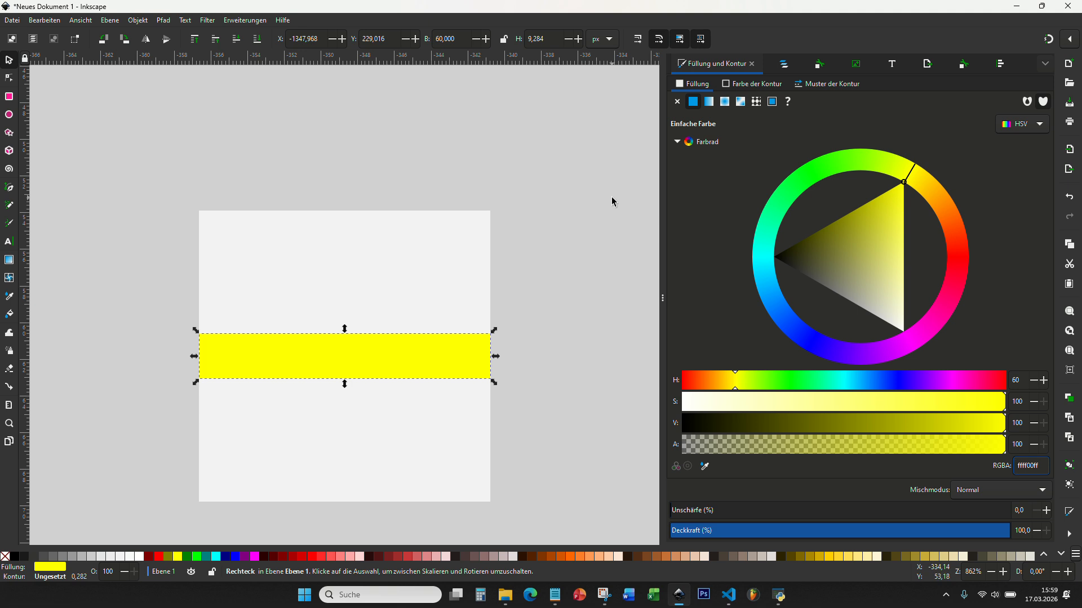
Step: Convert the yellow bar to a path, stack the 99 text above it, and select all three objects
{"action": "left_click", "coordinate": [784, 64]}
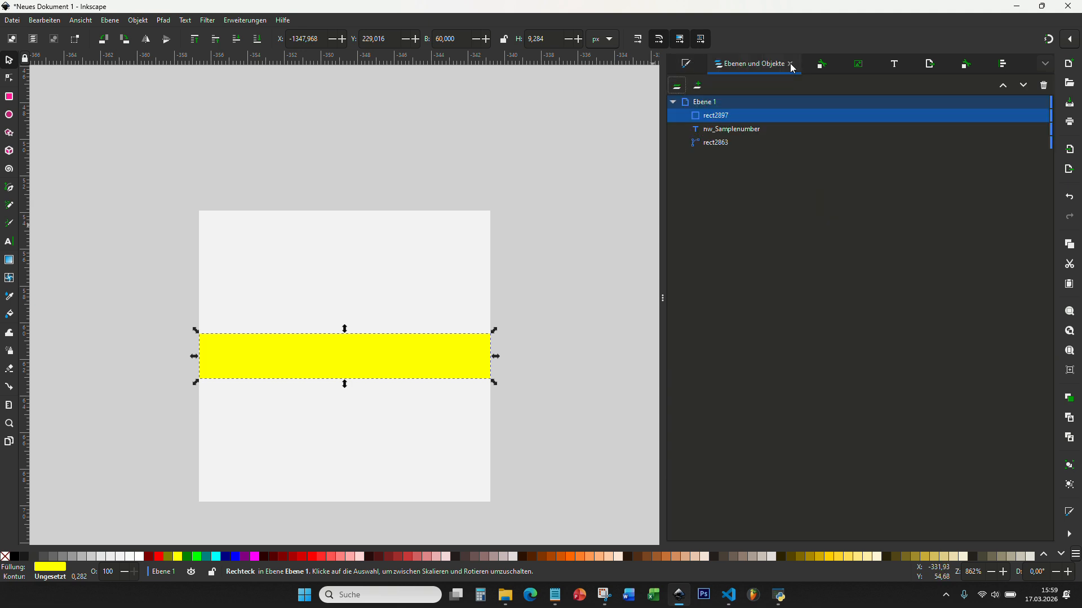
{"action": "left_click_drag", "start_coordinate": [736, 133], "coordinate": [739, 115]}
{"action": "left_click", "coordinate": [731, 129]}
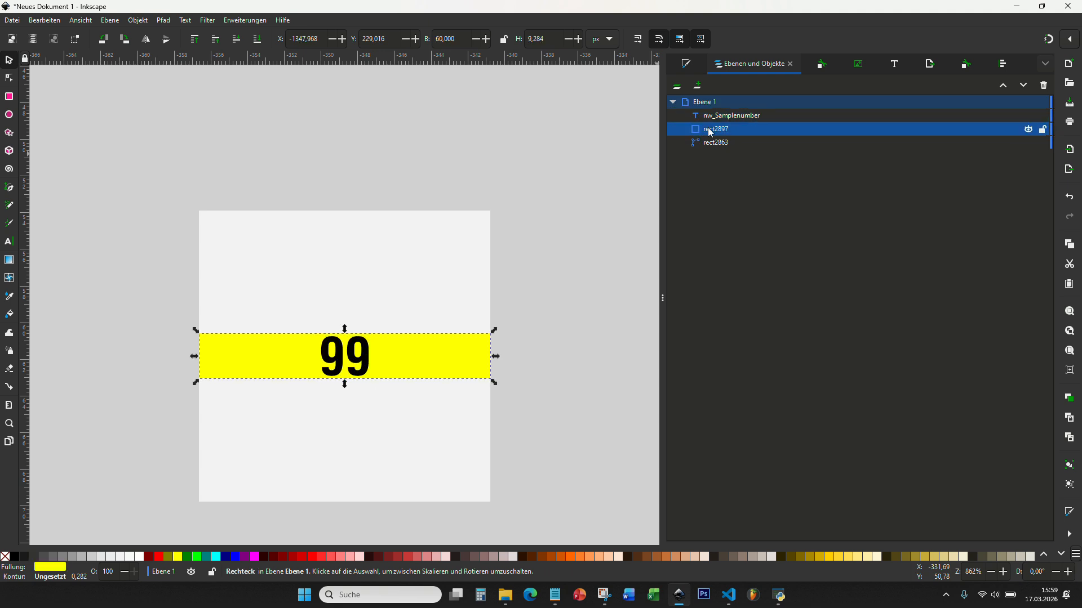
{"action": "left_click", "coordinate": [168, 24]}
{"action": "left_click", "coordinate": [178, 32]}
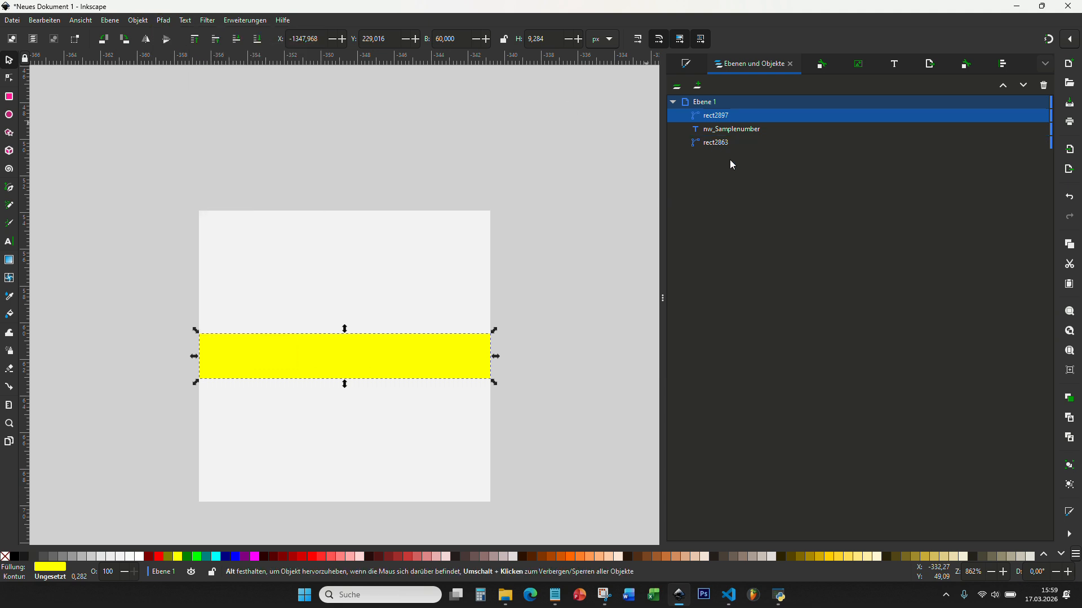
{"action": "left_click_drag", "start_coordinate": [727, 129], "coordinate": [737, 109]}
{"action": "left_click", "coordinate": [731, 128]}
{"action": "left_click", "coordinate": [731, 115]}
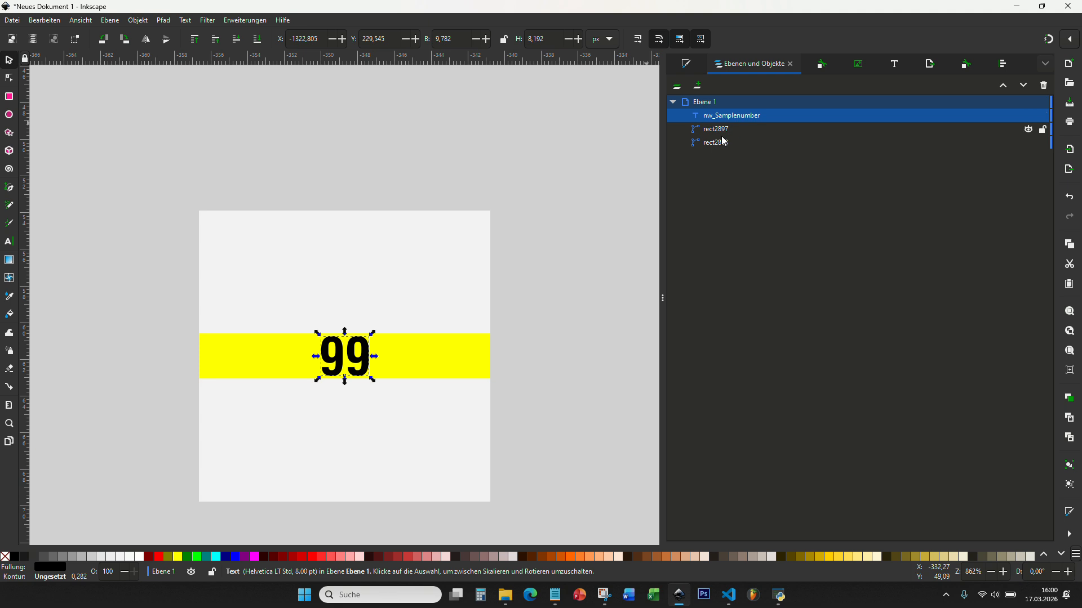
{"action": "left_click", "coordinate": [166, 176]}
{"action": "left_click_drag", "start_coordinate": [164, 169], "coordinate": [519, 514]}
Step: Export the counter as testcounter_back.svg, replacing the existing file, and switch to Wargame Counter Tool
{"action": "left_click", "coordinate": [929, 63]}
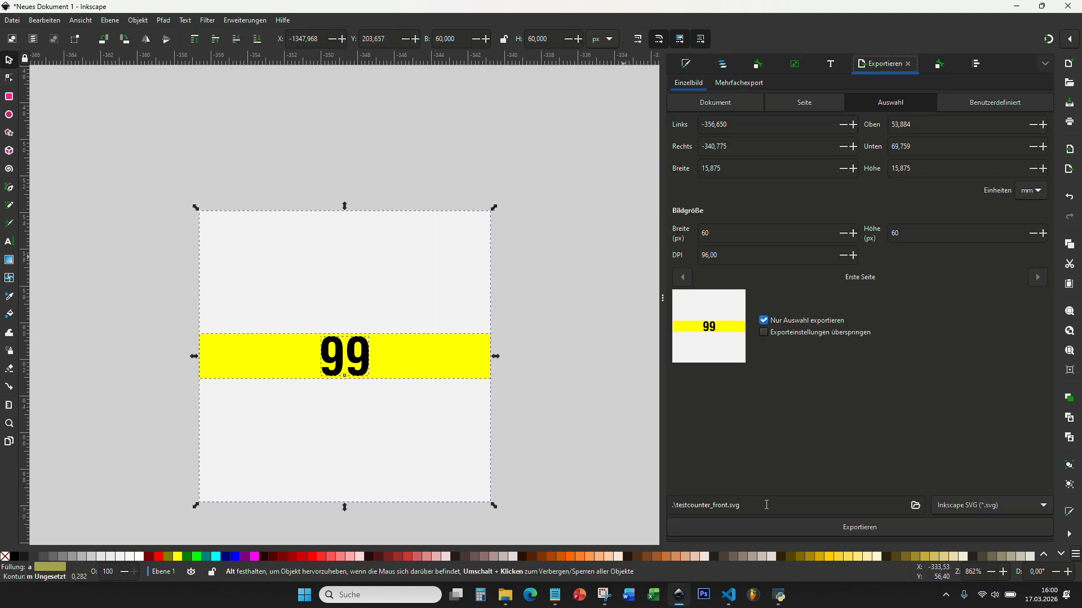
{"action": "left_click", "coordinate": [728, 504]}
{"action": "key", "text": "BackSpace"}
{"action": "key", "text": "BackSpace"}
{"action": "key", "text": "BackSpace"}
{"action": "key", "text": "BackSpace"}
{"action": "key", "text": "BackSpace"}
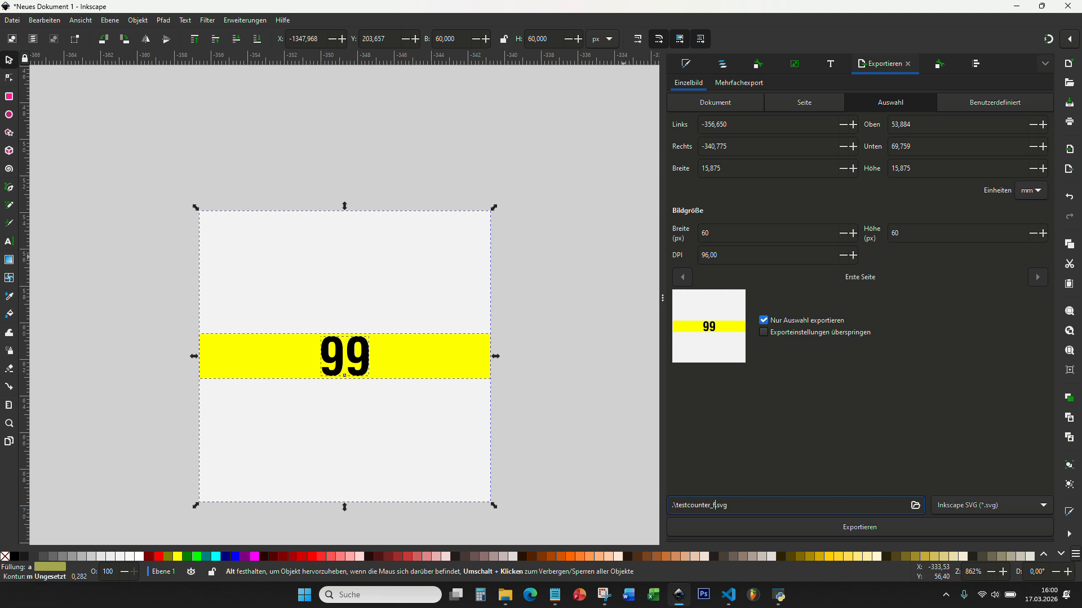
{"action": "type", "text": "back"}
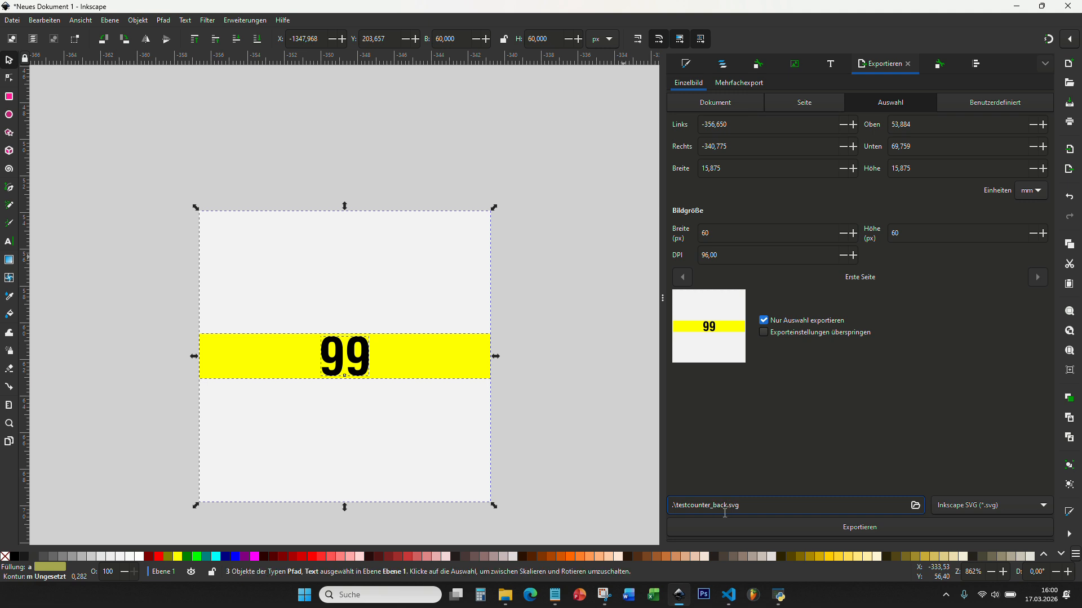
{"action": "left_click", "coordinate": [758, 529]}
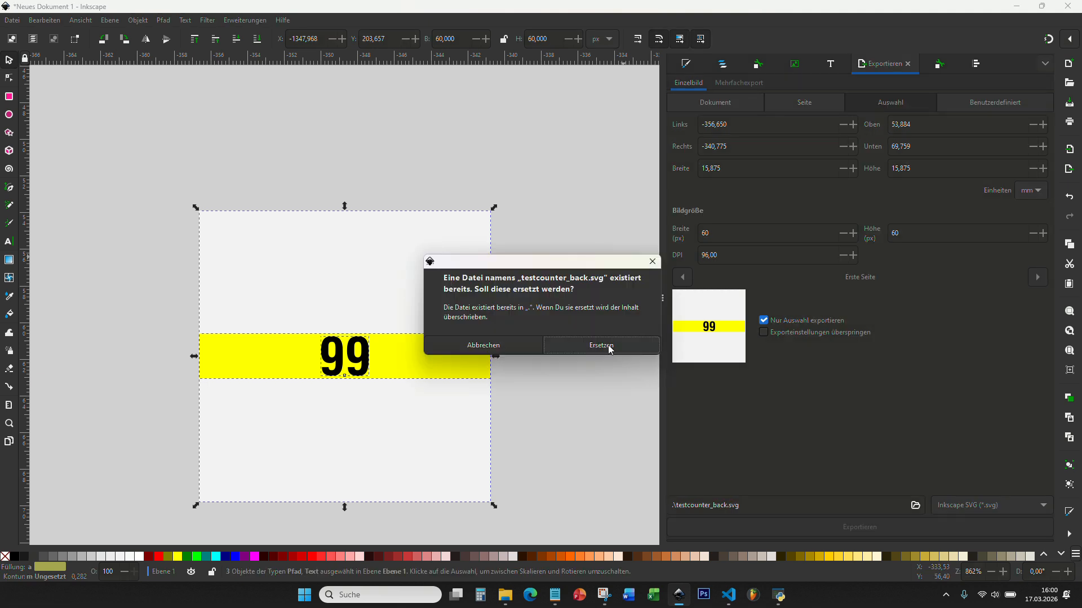
{"action": "left_click", "coordinate": [608, 348]}
{"action": "key", "text": "alt+Tab"}
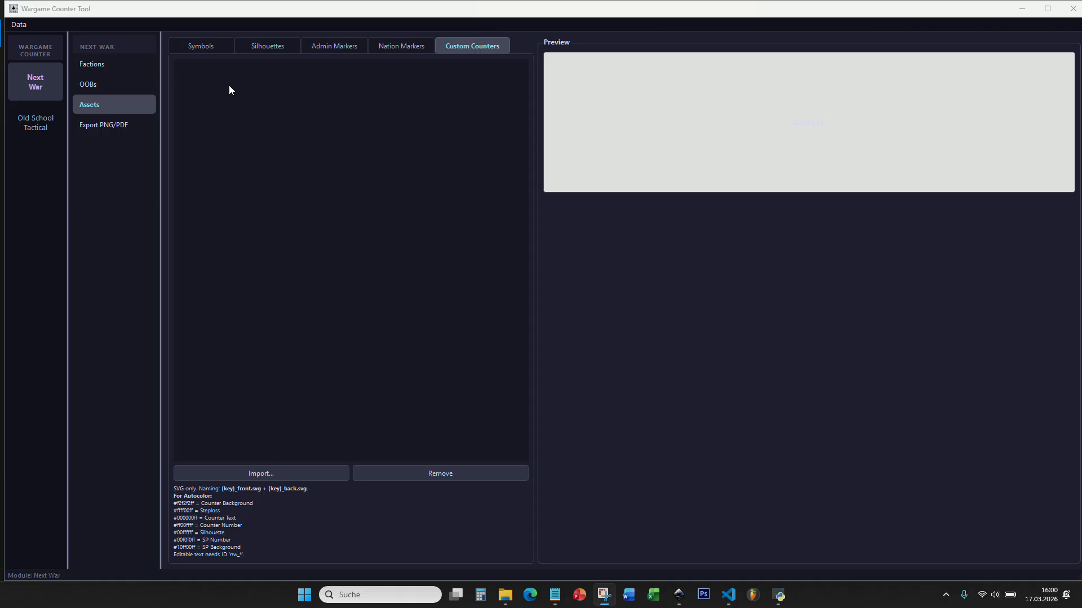
Step: Import testcounter_front.svg and testcounter_back.svg from Downloads as custom counters
{"action": "left_click", "coordinate": [117, 64]}
{"action": "left_click", "coordinate": [112, 82]}
{"action": "left_click", "coordinate": [109, 104]}
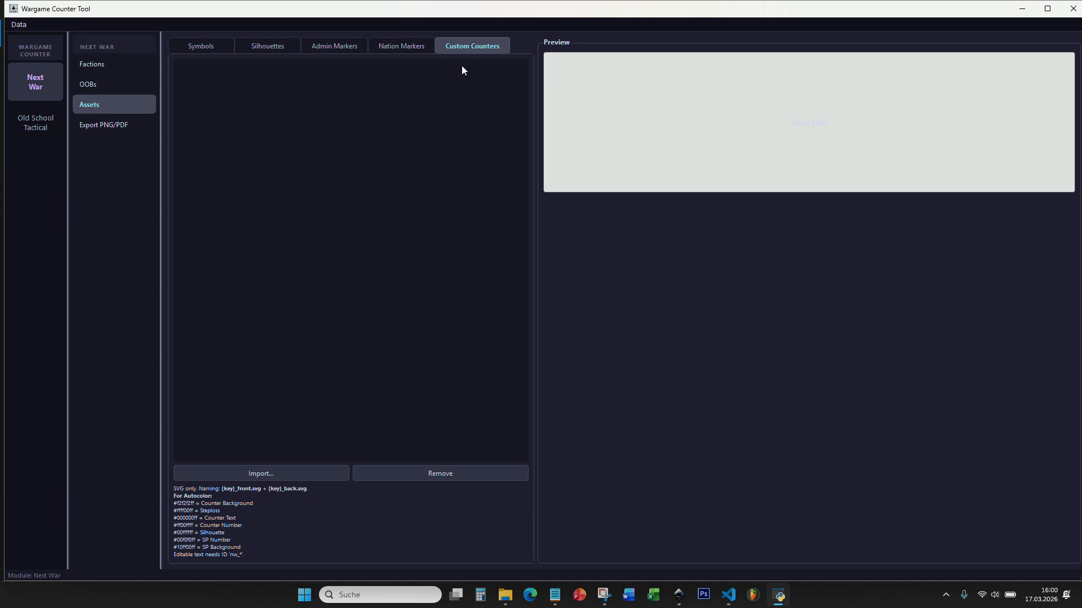
{"action": "left_click", "coordinate": [269, 470]}
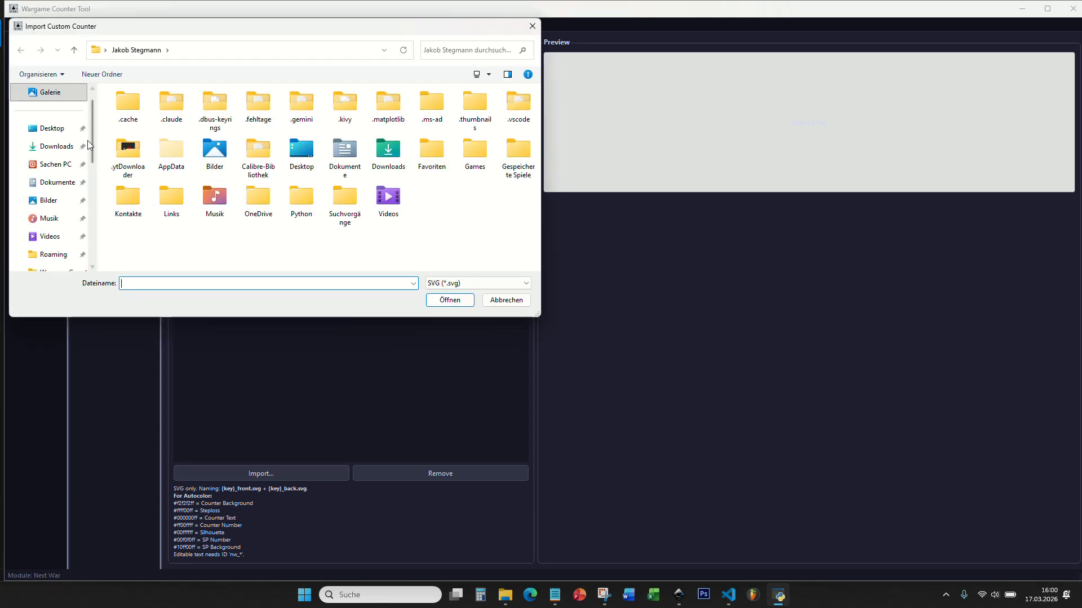
{"action": "left_click", "coordinate": [60, 146]}
{"action": "left_click", "coordinate": [140, 125]}
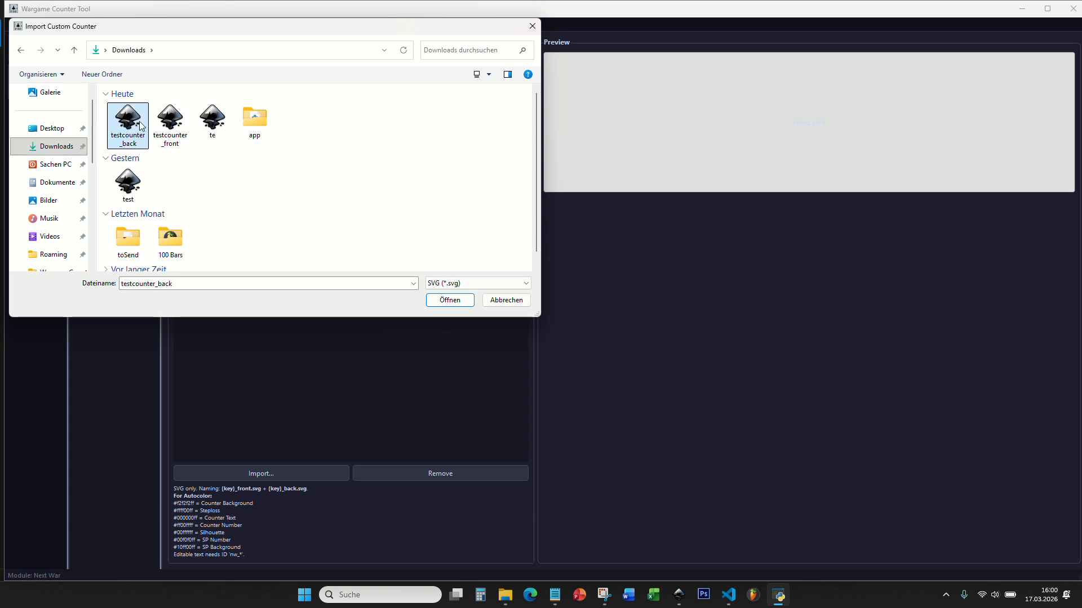
{"action": "left_click", "coordinate": [160, 140], "text": "ctrl"}
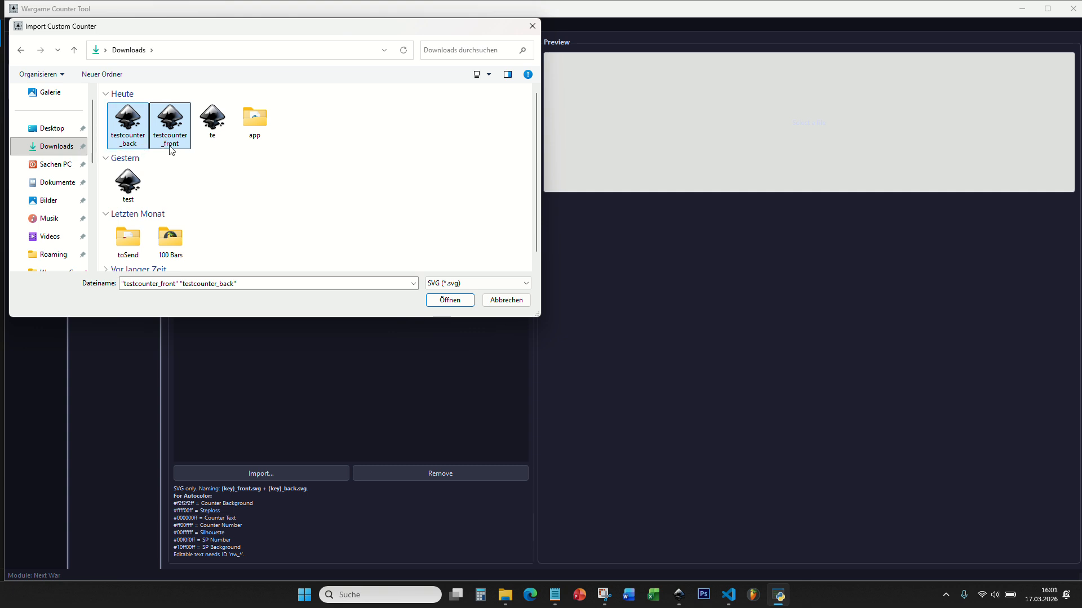
{"action": "left_click", "coordinate": [135, 126]}
{"action": "left_click", "coordinate": [160, 123], "text": "ctrl"}
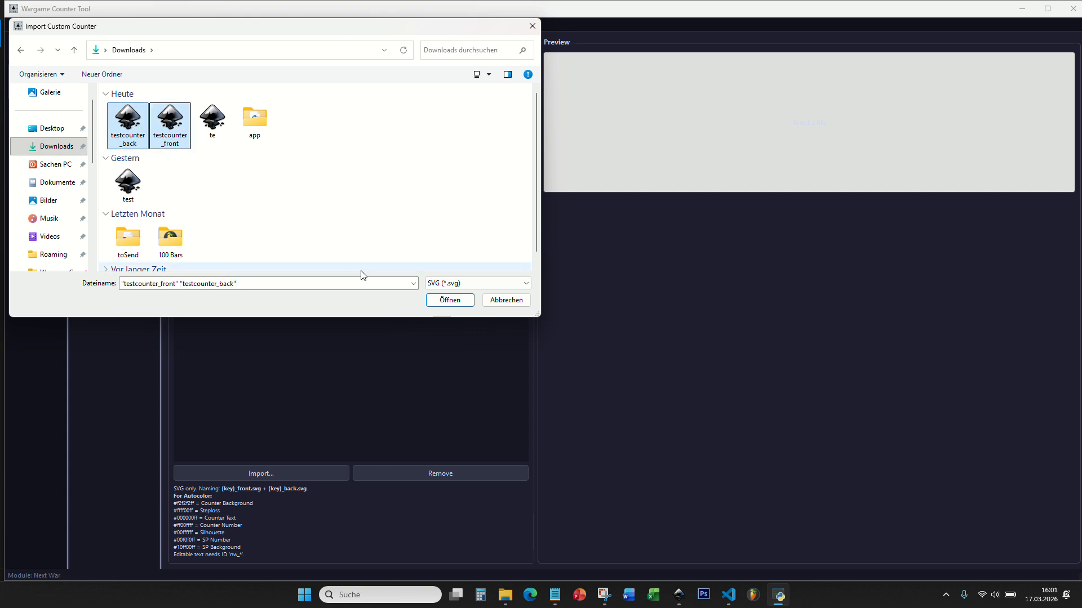
{"action": "left_click", "coordinate": [449, 304]}
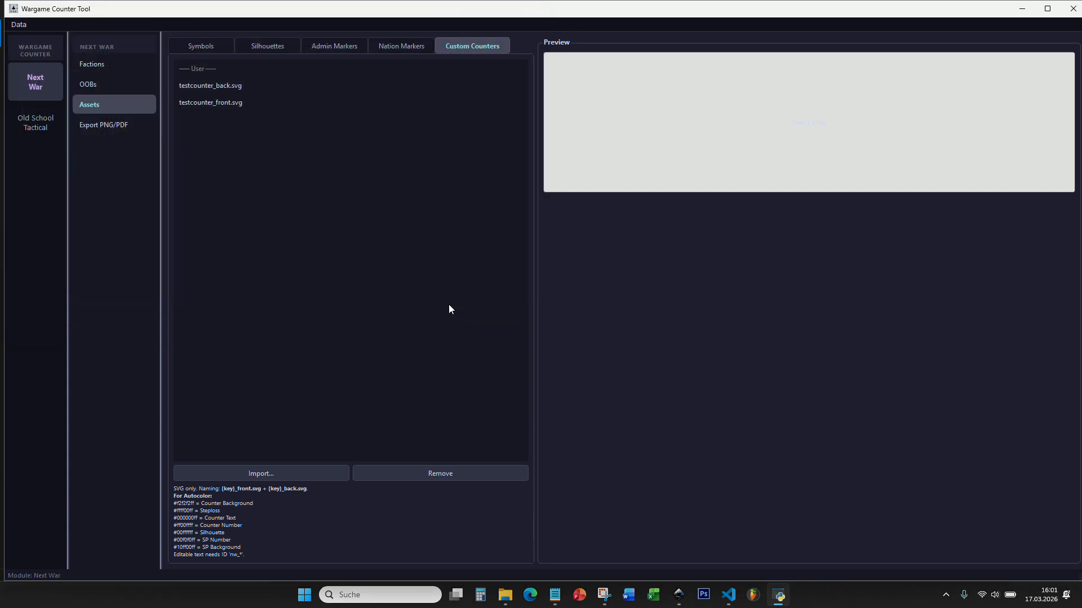
Step: Preview the imported front and back counters, then go to the Orders of Battle page
{"action": "left_click", "coordinate": [245, 88]}
{"action": "left_click", "coordinate": [244, 100]}
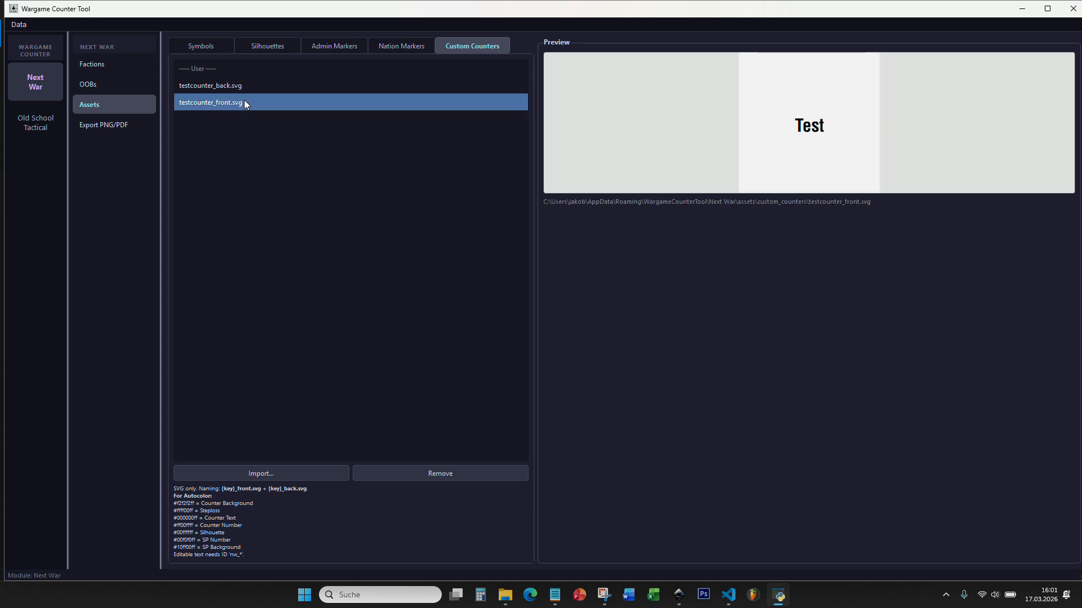
{"action": "left_click", "coordinate": [247, 92]}
{"action": "left_click", "coordinate": [248, 96]}
{"action": "left_click", "coordinate": [248, 87]}
{"action": "left_click", "coordinate": [247, 100]}
{"action": "left_click", "coordinate": [247, 87]}
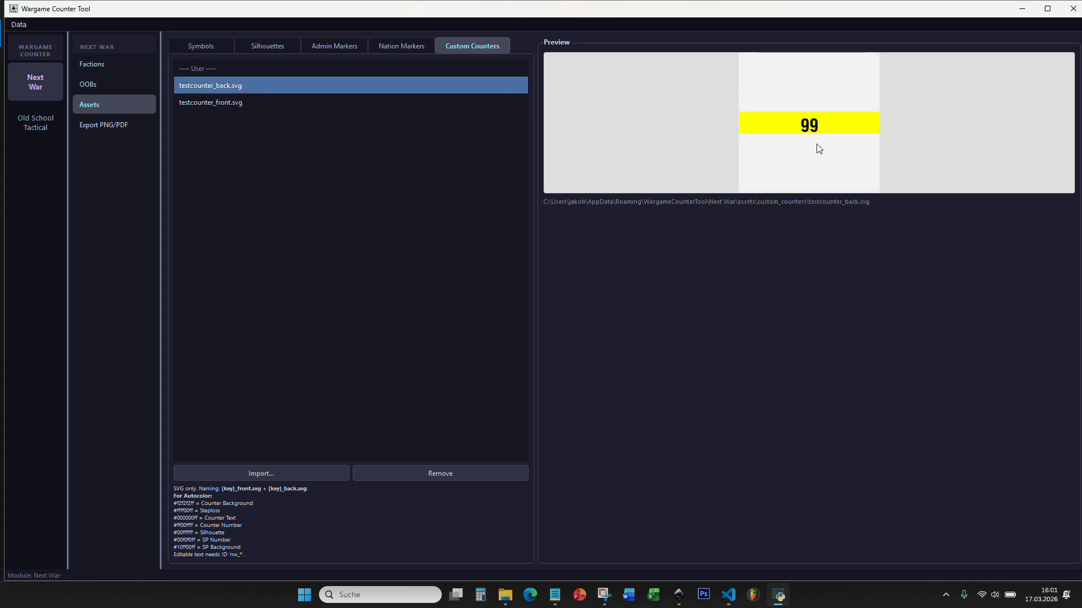
{"action": "left_click", "coordinate": [103, 87]}
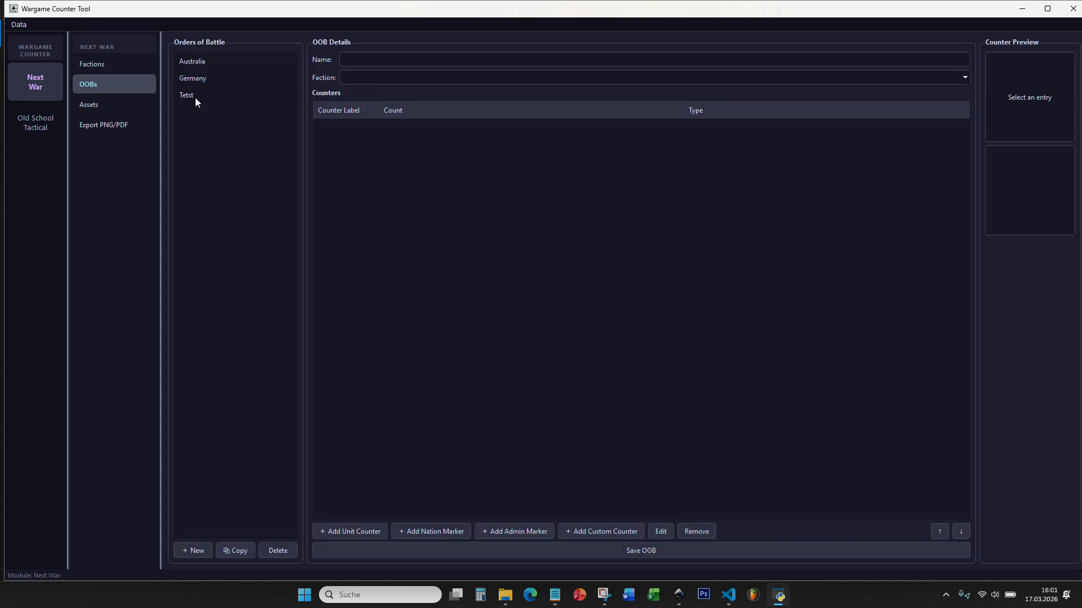
Step: Open the Tetst order of battle, begin adding a custom counter, then return to Inkscape
{"action": "left_click", "coordinate": [201, 96]}
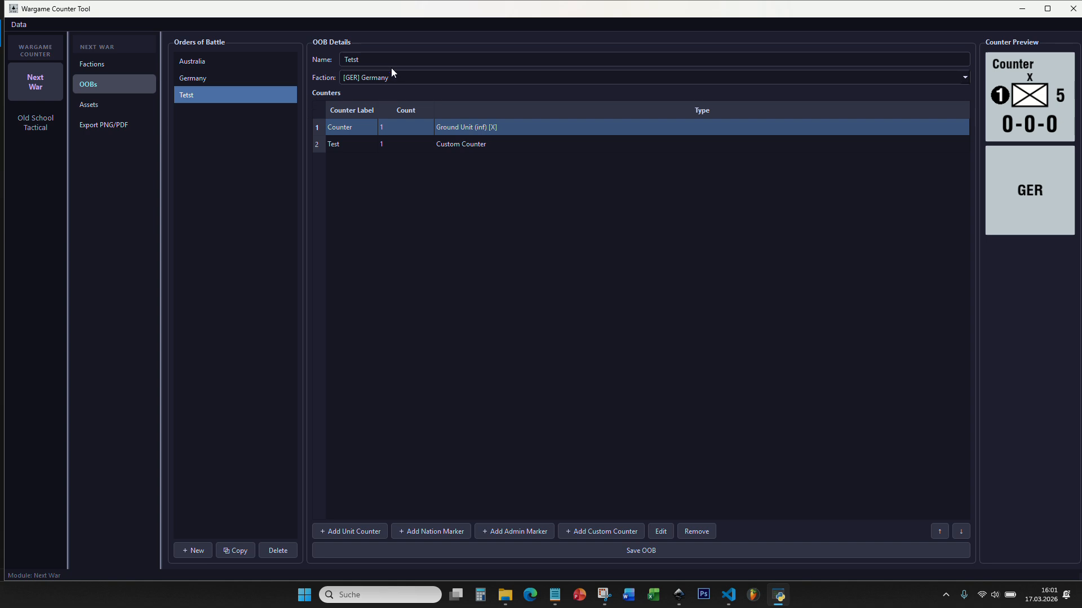
{"action": "left_click", "coordinate": [597, 531]}
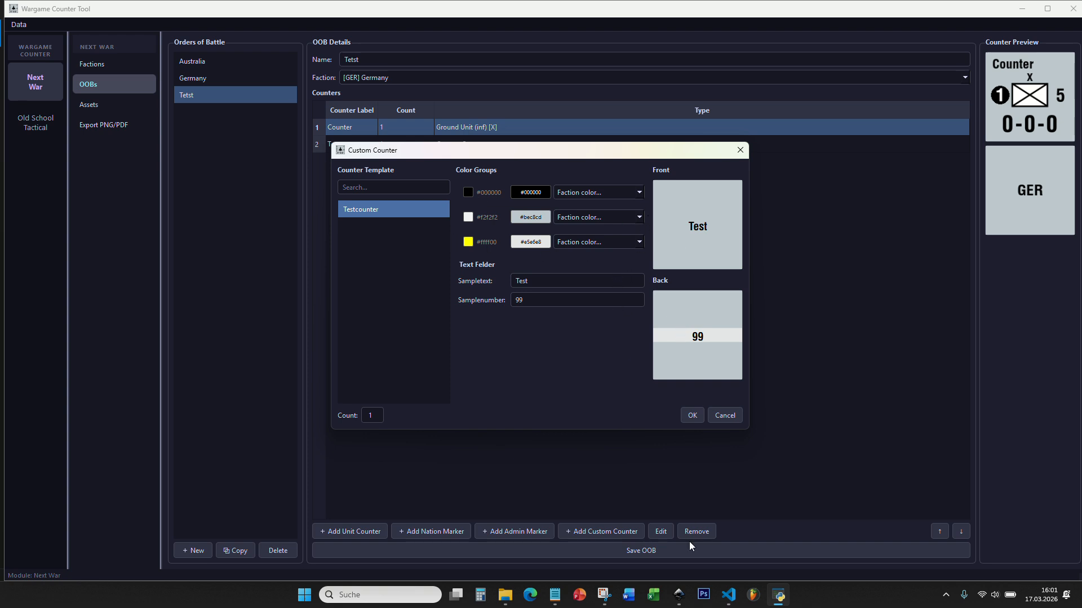
{"action": "left_click", "coordinate": [678, 595]}
{"action": "left_click", "coordinate": [553, 256]}
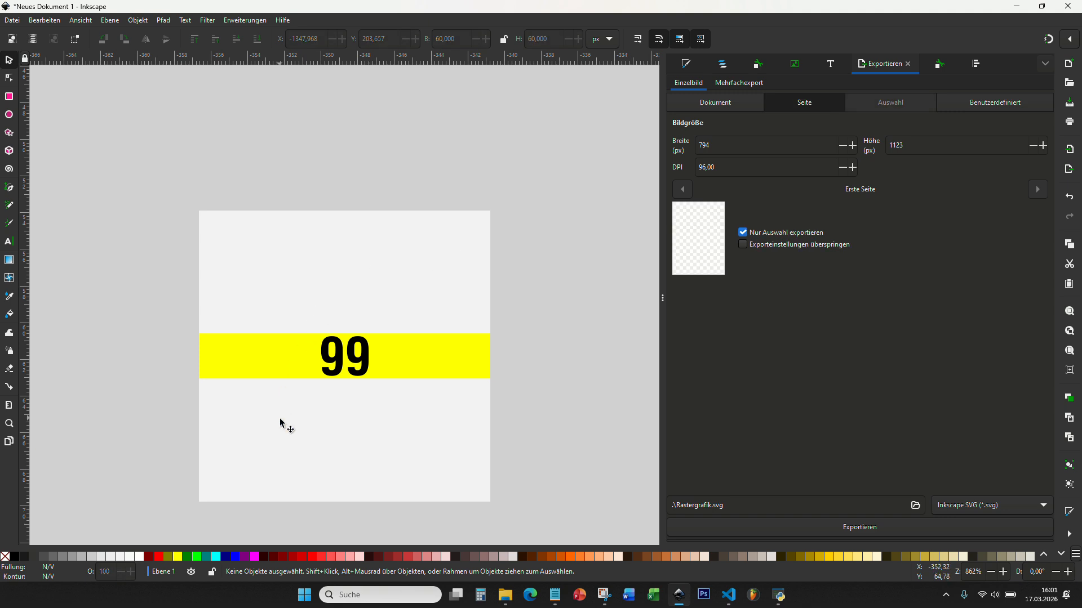
Step: Check that the counter's background square exports at 60×60 px, then return to Wargame Counter Tool
{"action": "left_click", "coordinate": [414, 271]}
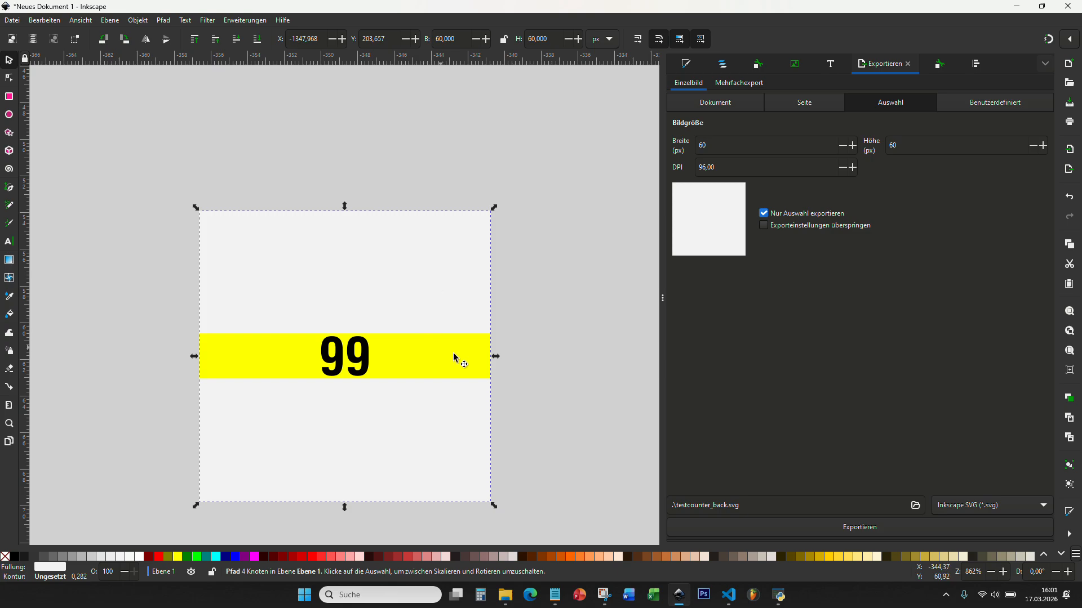
{"action": "left_click", "coordinate": [779, 595]}
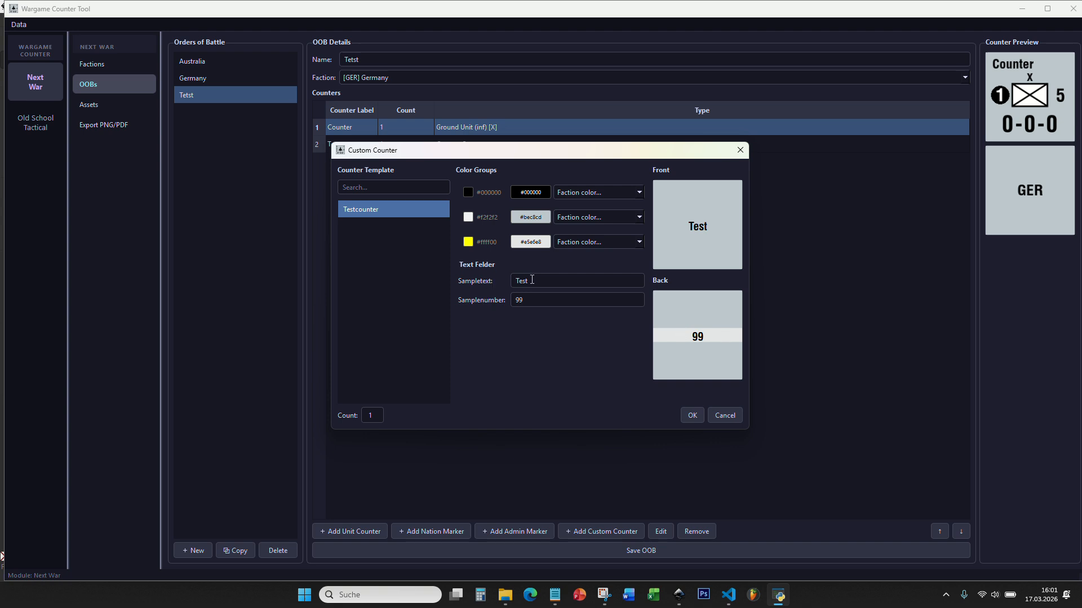
Step: Set the sample text to Hahahah and sample number to 567, and add the Testcounter counter
{"action": "double_click", "coordinate": [543, 280]}
{"action": "type", "text": "Hahahah"}
{"action": "double_click", "coordinate": [580, 303]}
{"action": "type", "text": "567"}
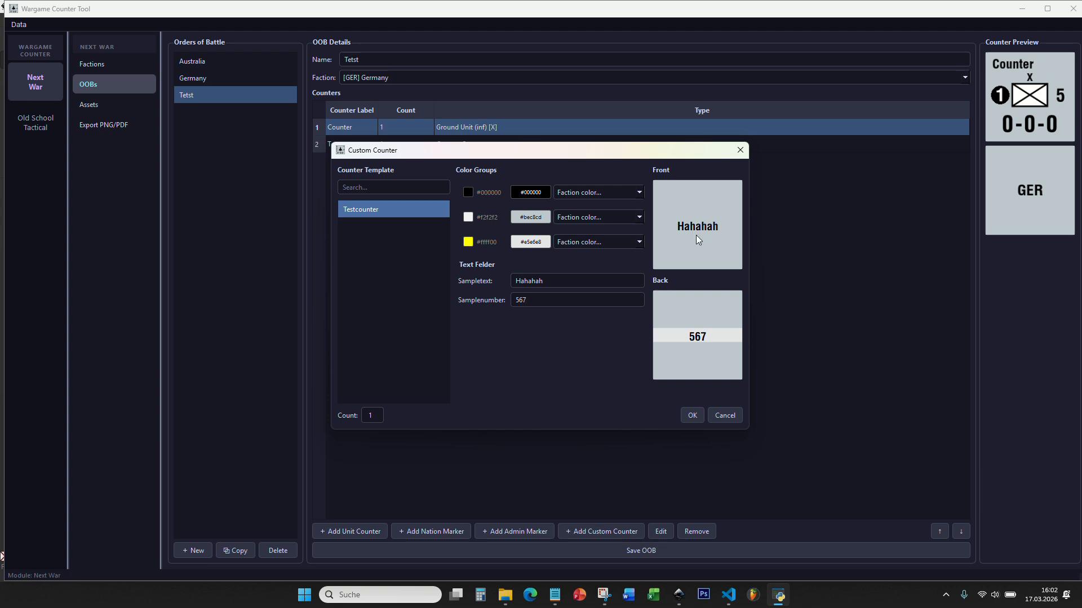
{"action": "left_click", "coordinate": [692, 416]}
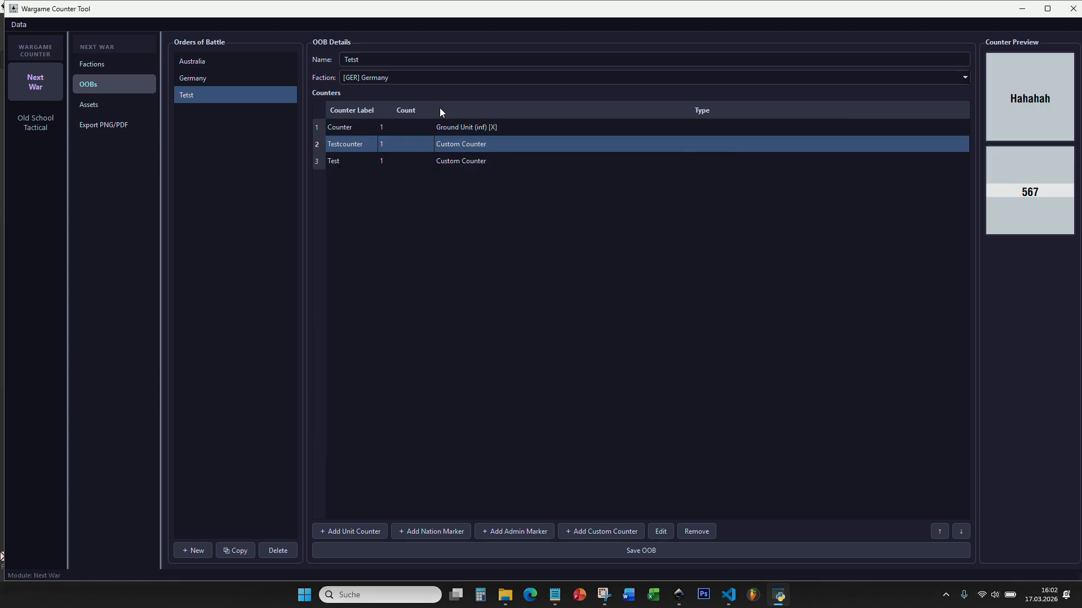
Step: Set the Tetst order of battle's faction to [NLD] Netherlands
{"action": "left_click", "coordinate": [424, 78]}
{"action": "scroll", "coordinate": [404, 178], "scroll_direction": "down", "scroll_amount": 7}
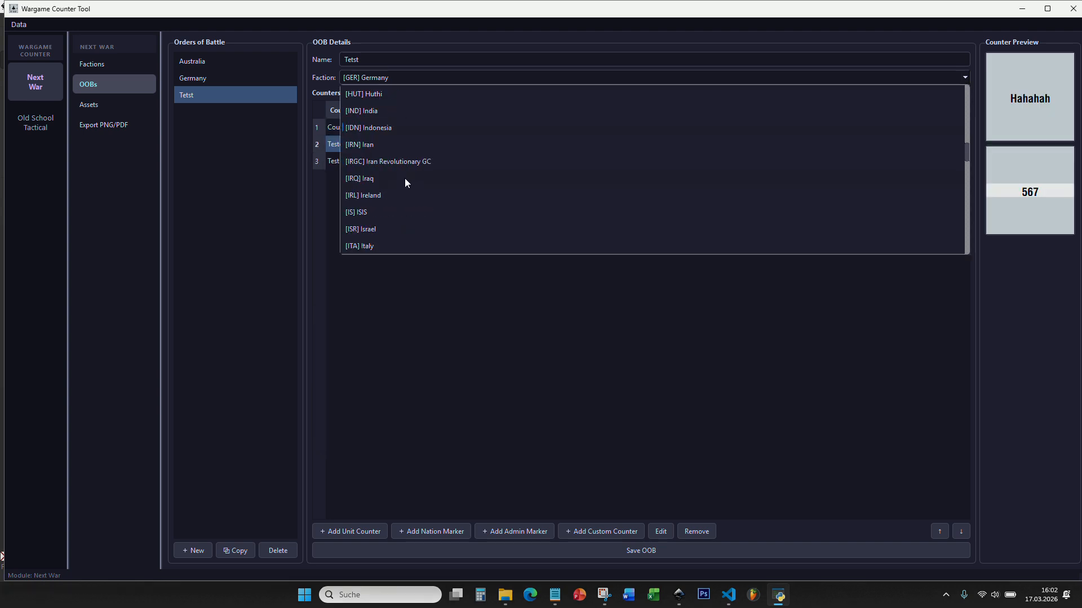
{"action": "scroll", "coordinate": [403, 178], "scroll_direction": "down", "scroll_amount": 3}
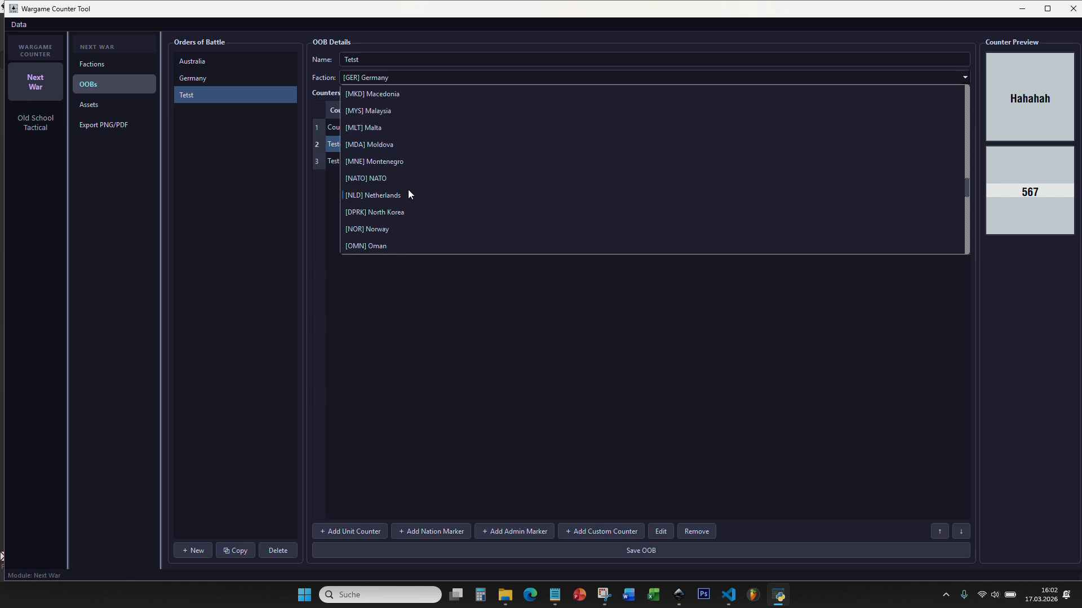
{"action": "left_click", "coordinate": [413, 196]}
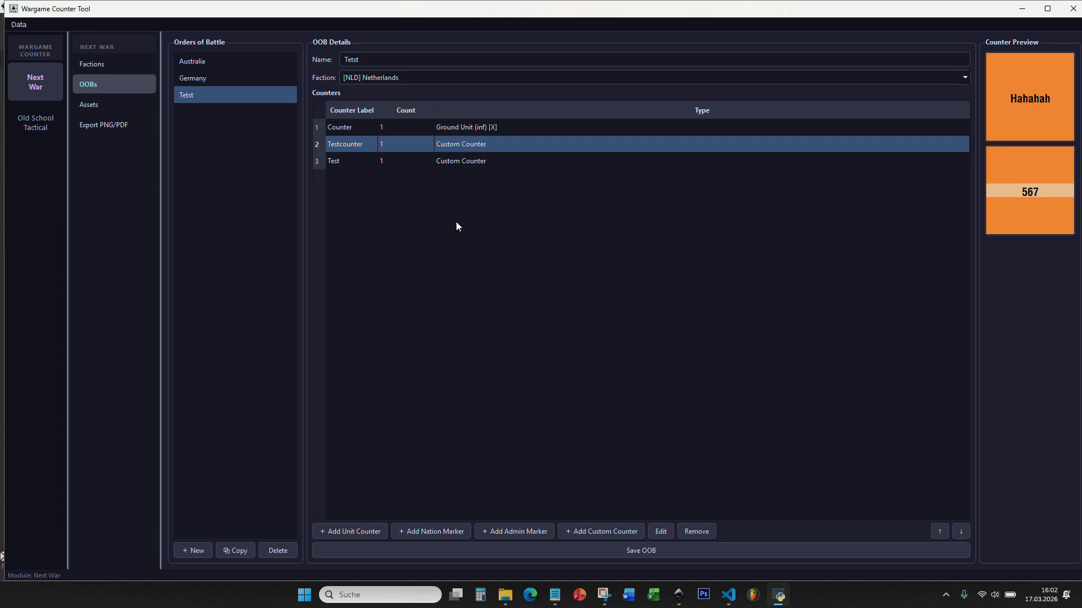
Step: Review the assets, then preview the Testcounter row in the Tetst order of battle
{"action": "left_click", "coordinate": [103, 104]}
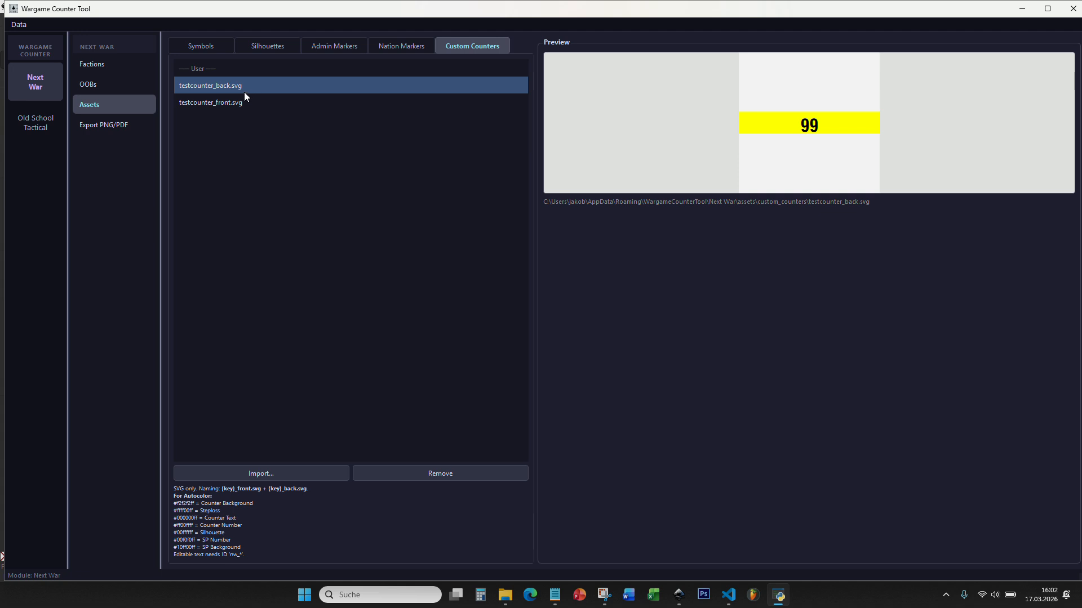
{"action": "left_click", "coordinate": [107, 86]}
{"action": "left_click", "coordinate": [494, 144]}
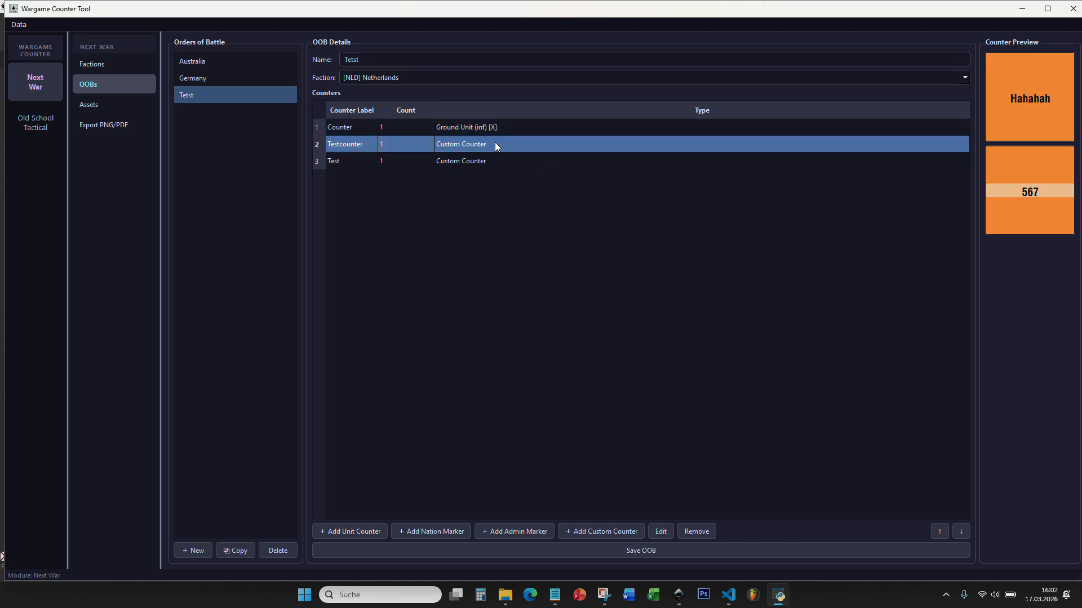